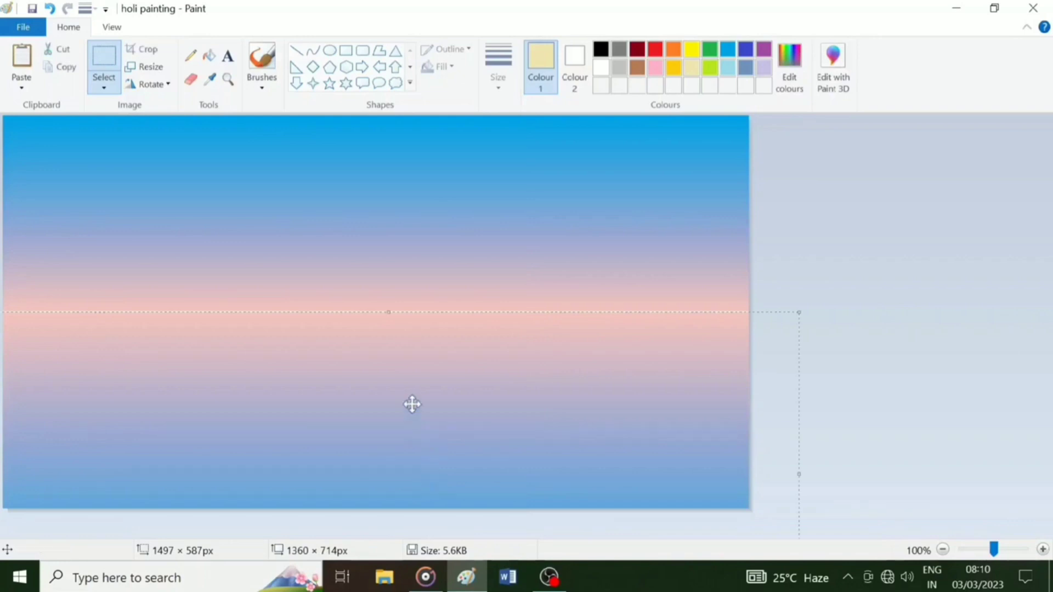
# Stretch the selected lower gradient downward to 1497 × 700 px and deselect it
pyautogui.moveTo(396, 414); pyautogui.dragTo(402, 488)
pyautogui.moveTo(406, 374); pyautogui.dragTo(414, 586)
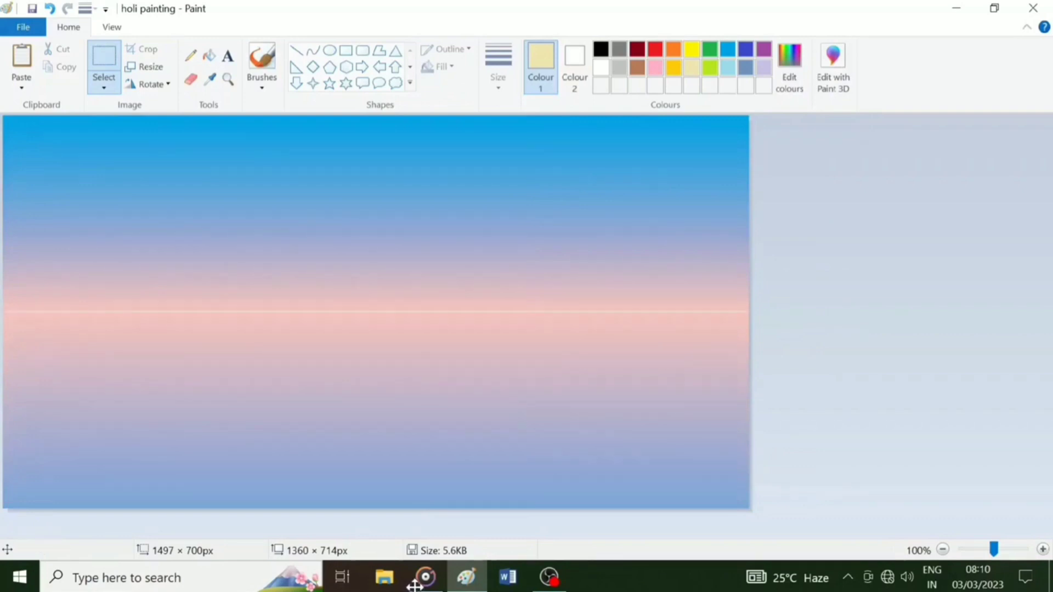
pyautogui.click(506, 273)
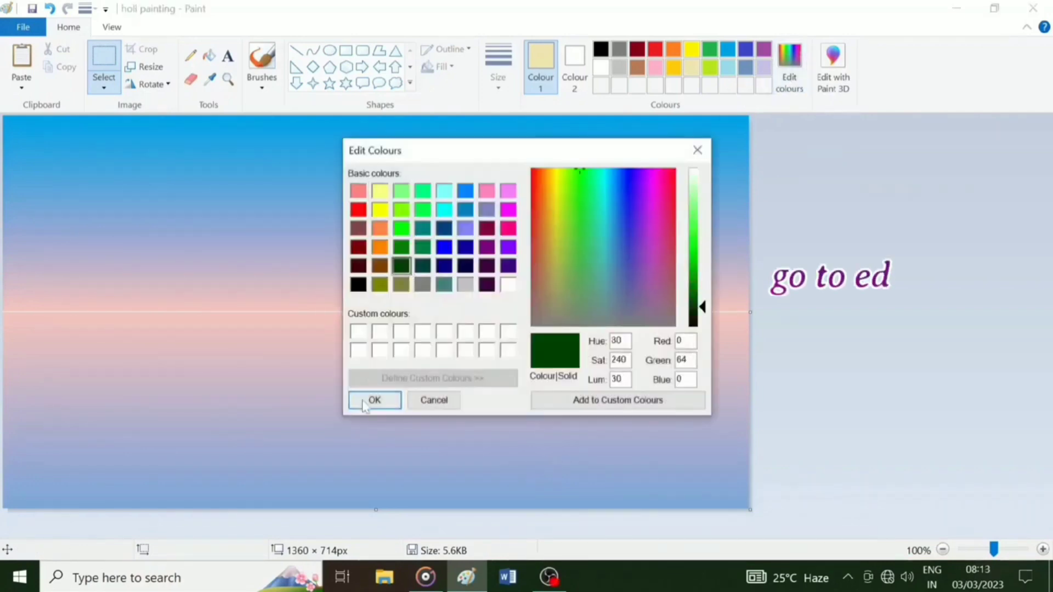
# Paint solid green hills at the canvas's left and right edges with the basic brush at its thickest size, tapering toward the centre
pyautogui.click(375, 401)
pyautogui.click(261, 61)
pyautogui.click(498, 66)
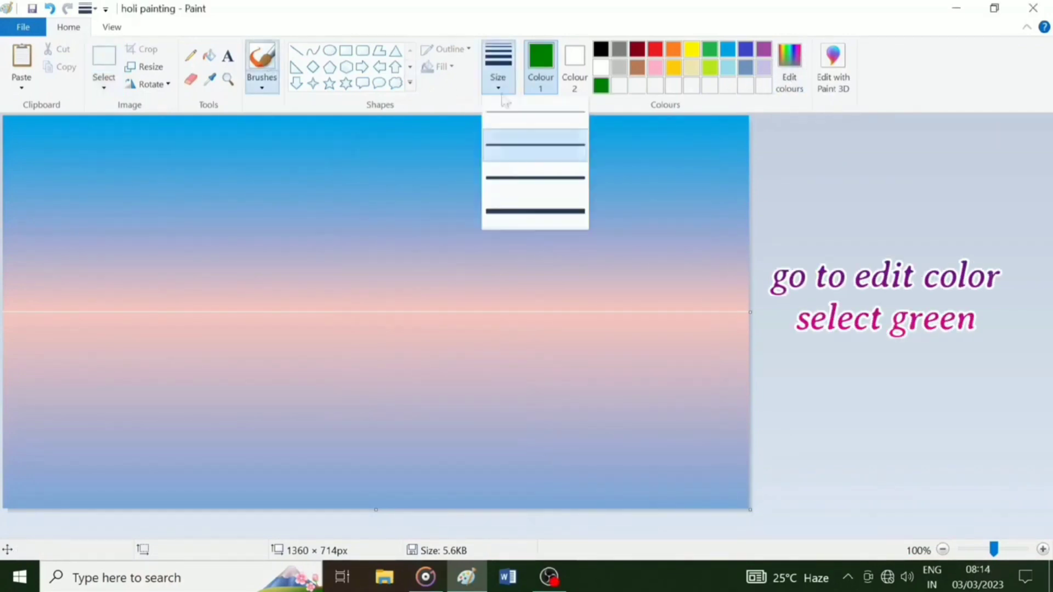
pyautogui.click(516, 213)
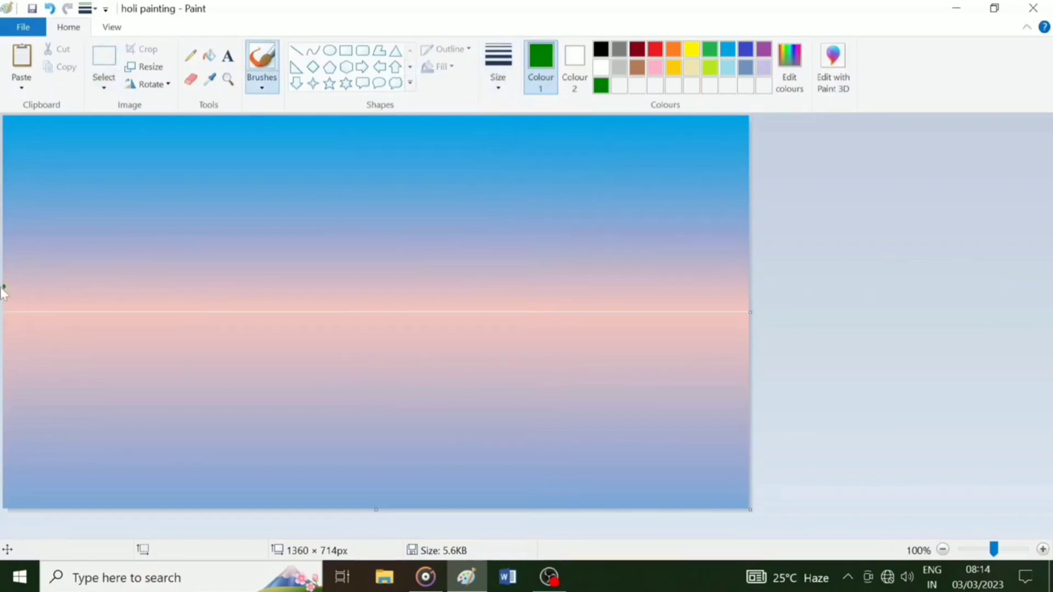
pyautogui.moveTo(3, 302)
pyautogui.mouseDown()
pyautogui.moveTo(39, 279)
pyautogui.moveTo(101, 265)
pyautogui.moveTo(246, 318)
pyautogui.mouseUp()
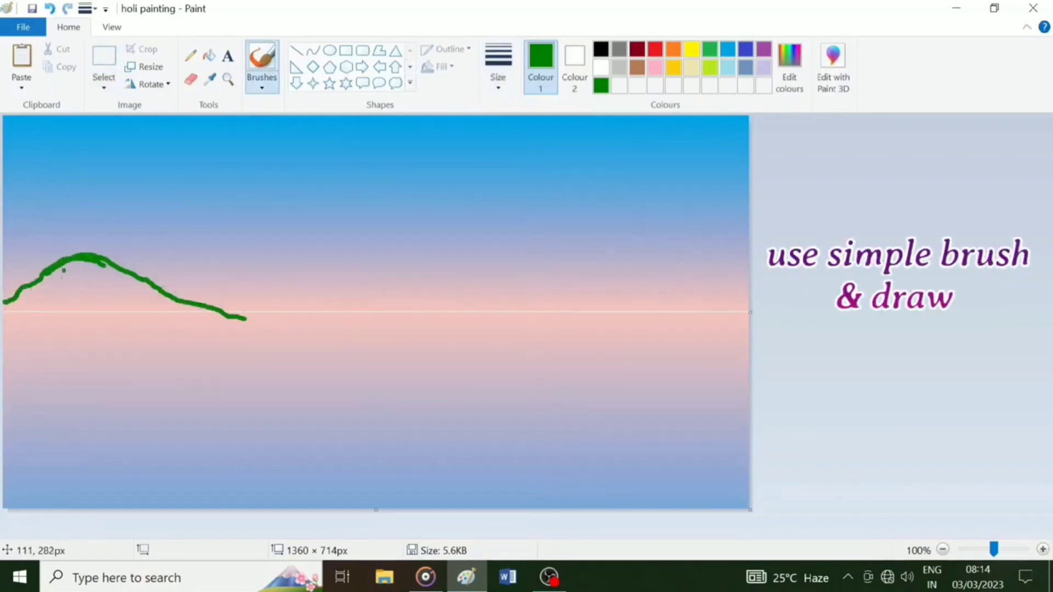
pyautogui.moveTo(55, 271)
pyautogui.mouseDown()
pyautogui.moveTo(4, 303)
pyautogui.moveTo(255, 324)
pyautogui.mouseUp()
pyautogui.hotkey('ctrl', 'z')
pyautogui.moveTo(4, 331)
pyautogui.mouseDown()
pyautogui.moveTo(275, 323)
pyautogui.moveTo(80, 291)
pyautogui.moveTo(5, 312)
pyautogui.moveTo(121, 324)
pyautogui.moveTo(74, 275)
pyautogui.moveTo(16, 295)
pyautogui.moveTo(13, 317)
pyautogui.moveTo(22, 322)
pyautogui.moveTo(90, 260)
pyautogui.moveTo(222, 309)
pyautogui.moveTo(83, 281)
pyautogui.moveTo(82, 263)
pyautogui.moveTo(66, 259)
pyautogui.moveTo(96, 254)
pyautogui.moveTo(134, 270)
pyautogui.moveTo(82, 266)
pyautogui.moveTo(50, 297)
pyautogui.moveTo(55, 322)
pyautogui.moveTo(151, 321)
pyautogui.moveTo(126, 306)
pyautogui.moveTo(121, 314)
pyautogui.moveTo(138, 292)
pyautogui.moveTo(218, 314)
pyautogui.moveTo(193, 312)
pyautogui.mouseUp()
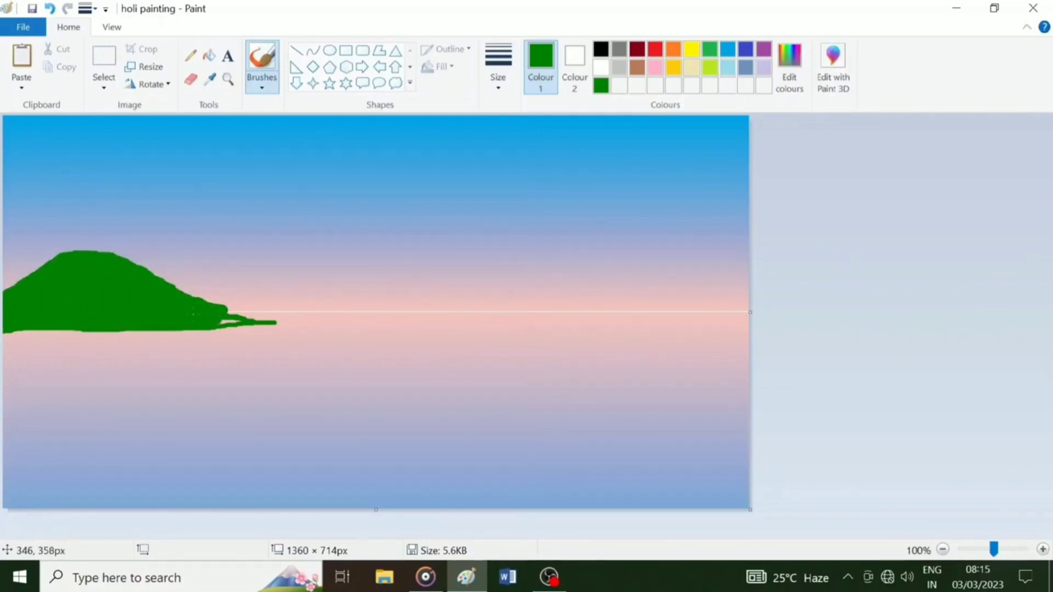
pyautogui.moveTo(162, 277)
pyautogui.mouseDown()
pyautogui.moveTo(314, 323)
pyautogui.moveTo(218, 322)
pyautogui.moveTo(320, 323)
pyautogui.moveTo(241, 317)
pyautogui.moveTo(273, 317)
pyautogui.mouseUp()
pyautogui.hotkey('ctrl', 'z')
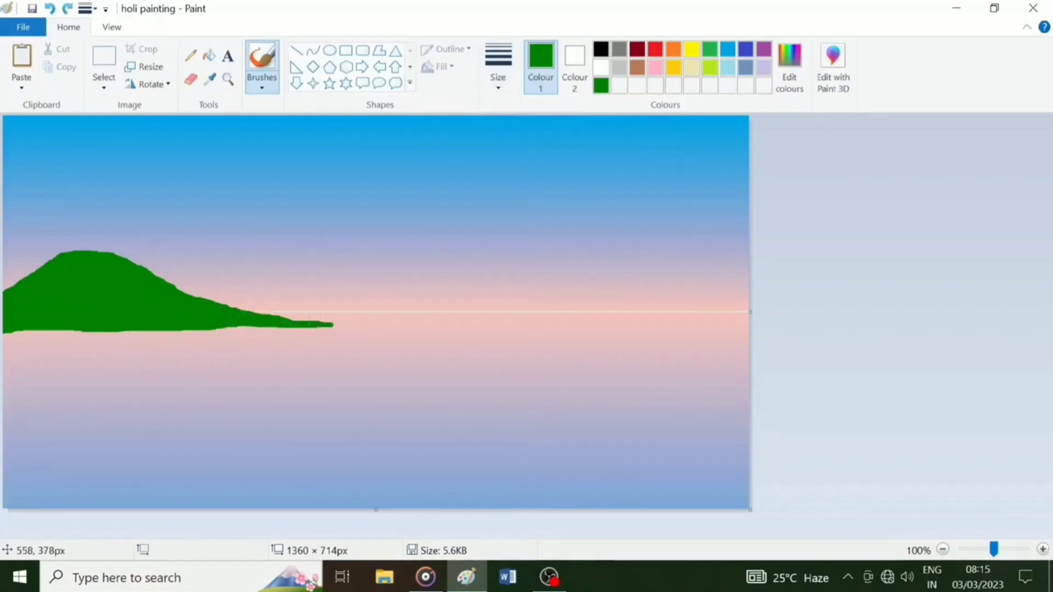
pyautogui.moveTo(494, 327)
pyautogui.mouseDown()
pyautogui.moveTo(684, 262)
pyautogui.moveTo(748, 277)
pyautogui.moveTo(678, 264)
pyautogui.moveTo(631, 273)
pyautogui.moveTo(748, 275)
pyautogui.moveTo(458, 329)
pyautogui.moveTo(749, 338)
pyautogui.mouseUp()
pyautogui.moveTo(650, 310)
pyautogui.mouseDown()
pyautogui.moveTo(541, 317)
pyautogui.moveTo(593, 295)
pyautogui.moveTo(616, 307)
pyautogui.moveTo(670, 289)
pyautogui.moveTo(633, 283)
pyautogui.moveTo(727, 270)
pyautogui.moveTo(607, 322)
pyautogui.moveTo(608, 293)
pyautogui.moveTo(642, 321)
pyautogui.moveTo(746, 335)
pyautogui.moveTo(693, 272)
pyautogui.moveTo(746, 303)
pyautogui.mouseUp()
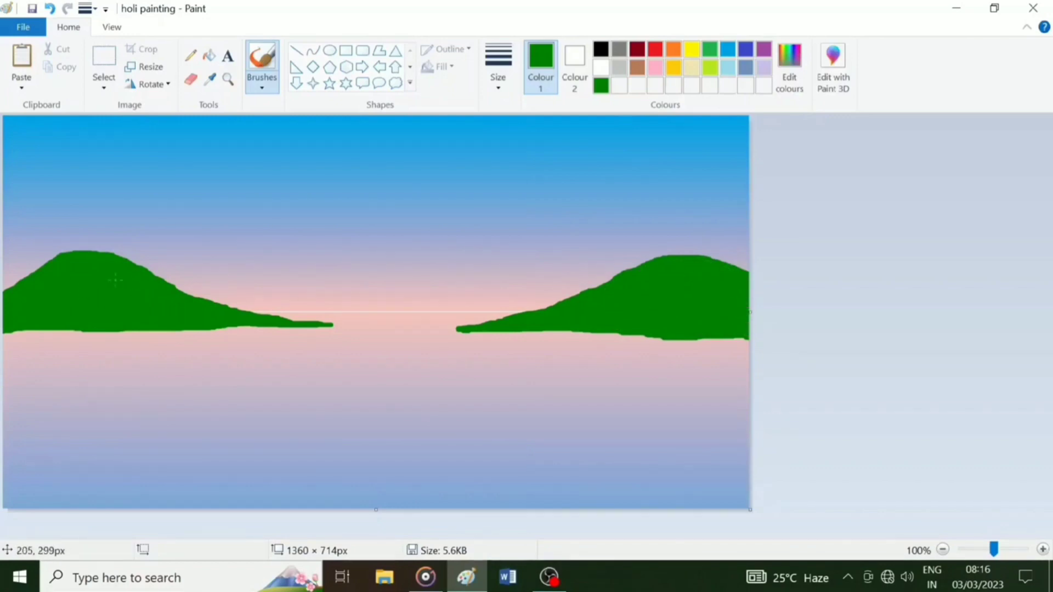
# Paint a pointed green hill behind the left hill's slope with the third brush size and begin filling it in
pyautogui.click(498, 77)
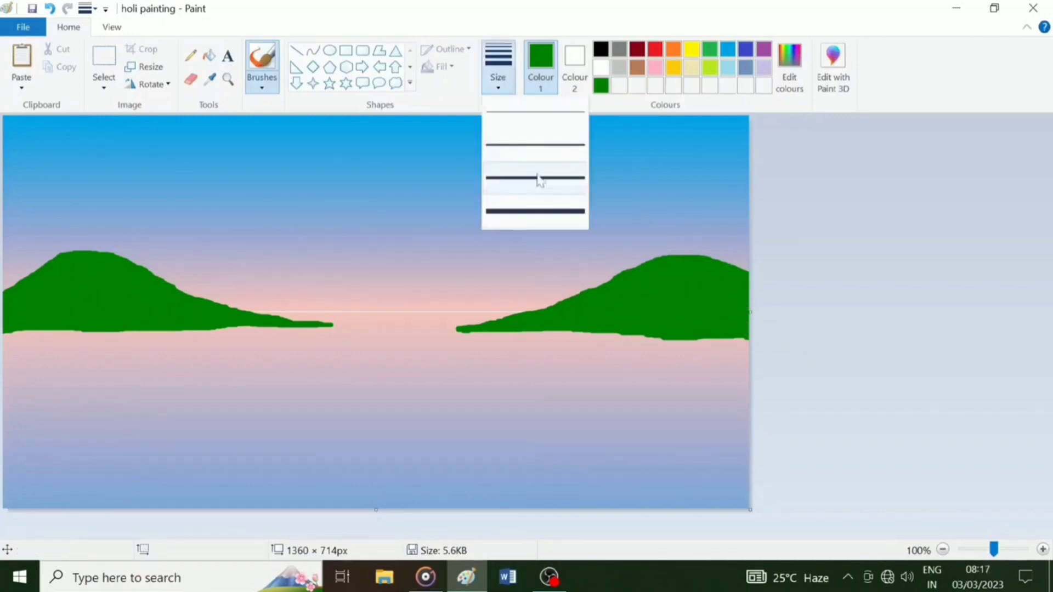
pyautogui.click(541, 176)
pyautogui.moveTo(207, 299)
pyautogui.mouseDown()
pyautogui.moveTo(260, 257)
pyautogui.moveTo(362, 312)
pyautogui.mouseUp()
pyautogui.moveTo(278, 311)
pyautogui.mouseDown()
pyautogui.moveTo(364, 312)
pyautogui.moveTo(248, 306)
pyautogui.moveTo(362, 311)
pyautogui.mouseUp()
pyautogui.hotkey('ctrl', 'z')
pyautogui.hotkey('ctrl', 'z')
pyautogui.moveTo(274, 303)
pyautogui.mouseDown()
pyautogui.moveTo(215, 296)
pyautogui.moveTo(262, 259)
pyautogui.moveTo(256, 291)
pyautogui.moveTo(266, 277)
pyautogui.moveTo(289, 287)
pyautogui.mouseUp()
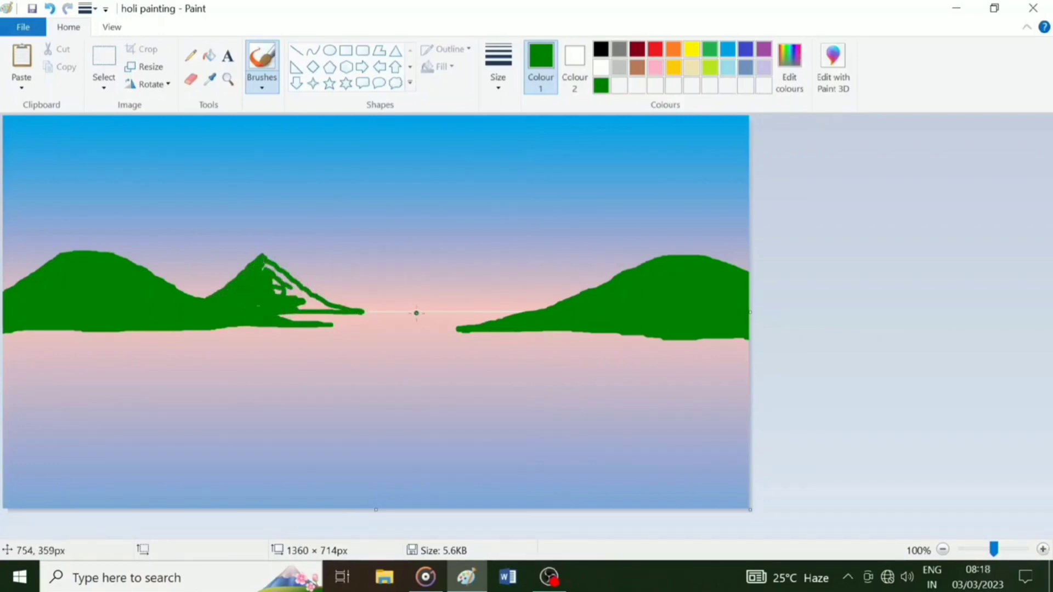
# Paint a rounded green hill behind the right hill's slope and fill in both inner hills
pyautogui.moveTo(411, 312)
pyautogui.mouseDown()
pyautogui.moveTo(486, 269)
pyautogui.moveTo(533, 259)
pyautogui.moveTo(599, 286)
pyautogui.moveTo(468, 311)
pyautogui.moveTo(510, 313)
pyautogui.mouseUp()
pyautogui.moveTo(489, 295)
pyautogui.mouseDown()
pyautogui.moveTo(509, 266)
pyautogui.moveTo(607, 280)
pyautogui.moveTo(544, 262)
pyautogui.moveTo(500, 265)
pyautogui.moveTo(534, 259)
pyautogui.mouseUp()
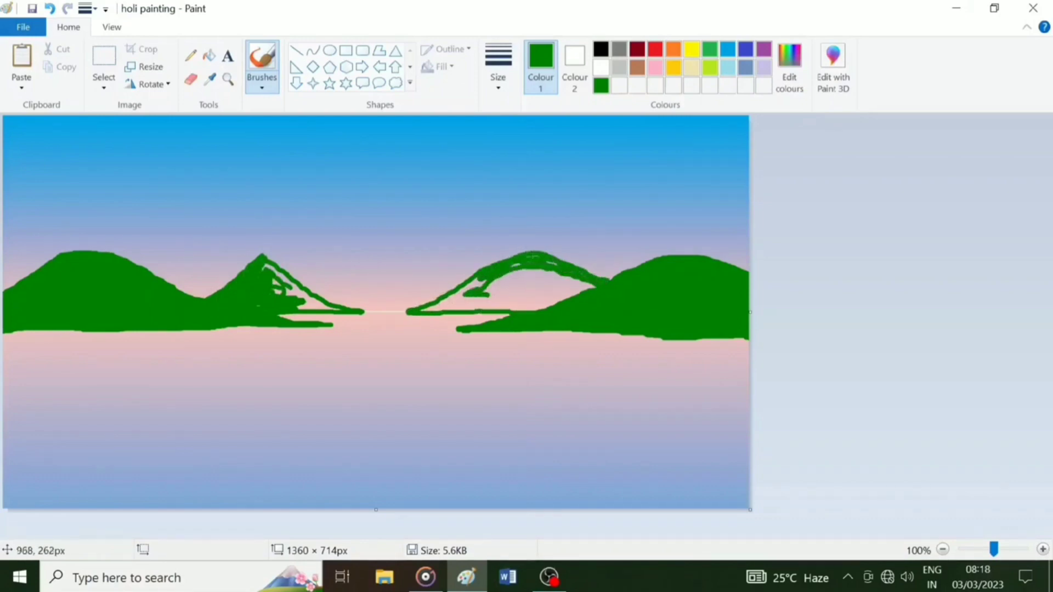
pyautogui.moveTo(478, 276)
pyautogui.mouseDown()
pyautogui.moveTo(531, 248)
pyautogui.moveTo(505, 281)
pyautogui.mouseUp()
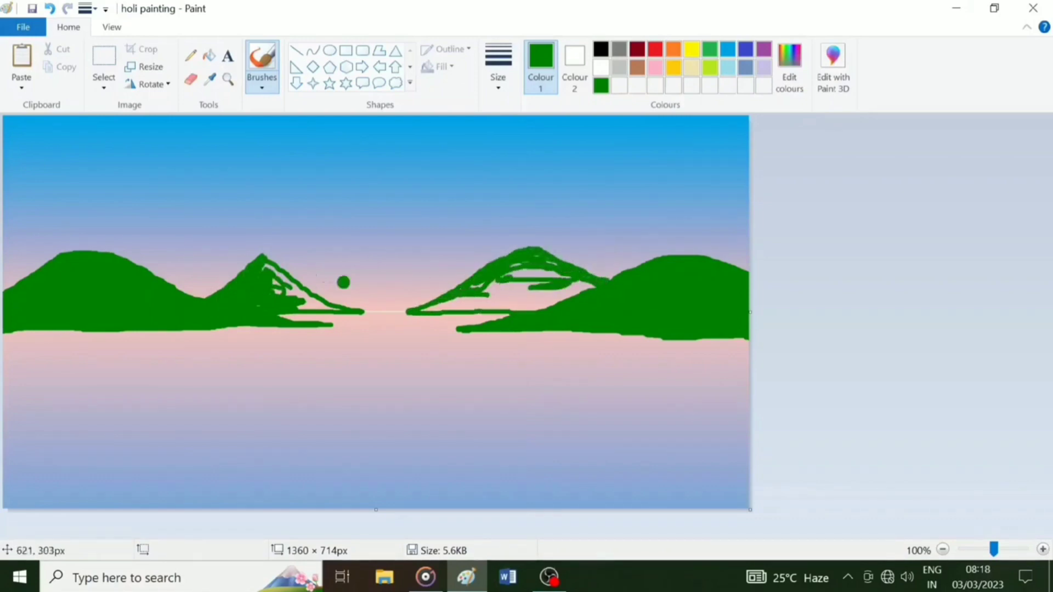
pyautogui.moveTo(343, 282)
pyautogui.mouseDown()
pyautogui.moveTo(296, 296)
pyautogui.moveTo(324, 307)
pyautogui.mouseUp()
pyautogui.moveTo(540, 286)
pyautogui.mouseDown()
pyautogui.moveTo(473, 290)
pyautogui.moveTo(501, 304)
pyautogui.moveTo(521, 268)
pyautogui.moveTo(462, 290)
pyautogui.moveTo(554, 286)
pyautogui.mouseUp()
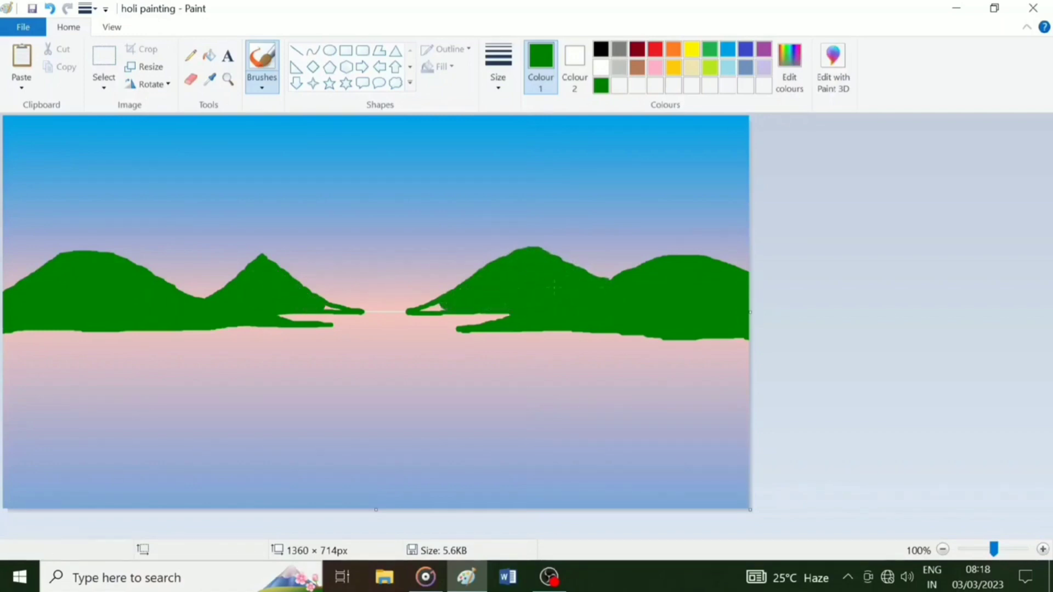
pyautogui.moveTo(615, 277); pyautogui.dragTo(602, 281)
# Refine the inner hills' tips along the horizon and even out the left hill's base with the third brush size
pyautogui.click(498, 67)
pyautogui.click(501, 177)
pyautogui.moveTo(338, 305); pyautogui.dragTo(327, 307)
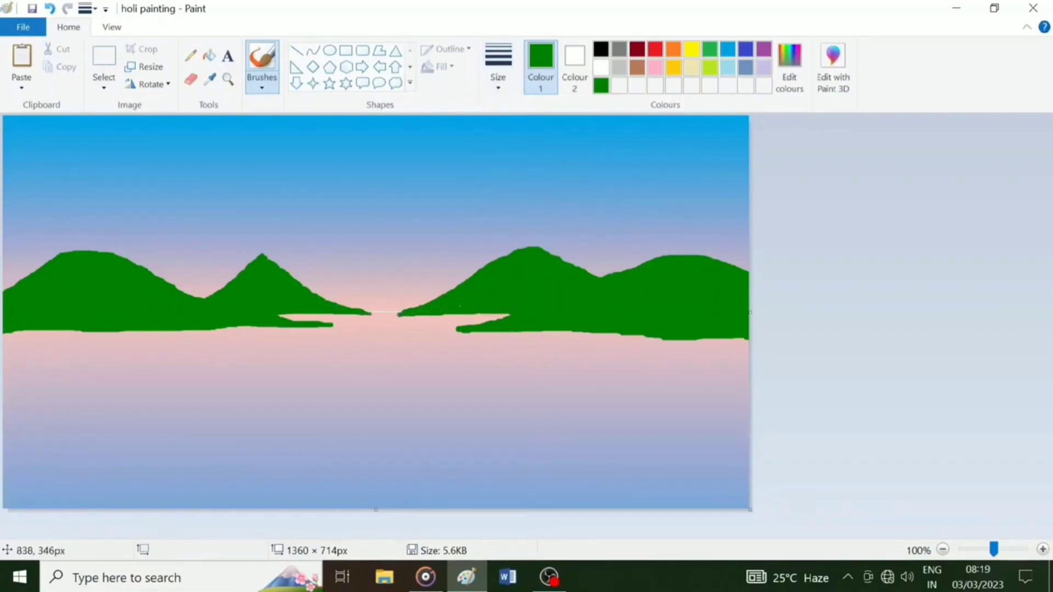
pyautogui.moveTo(216, 331)
pyautogui.mouseDown()
pyautogui.moveTo(40, 333)
pyautogui.moveTo(93, 331)
pyautogui.moveTo(51, 330)
pyautogui.mouseUp()
pyautogui.hotkey('ctrl', 'z')
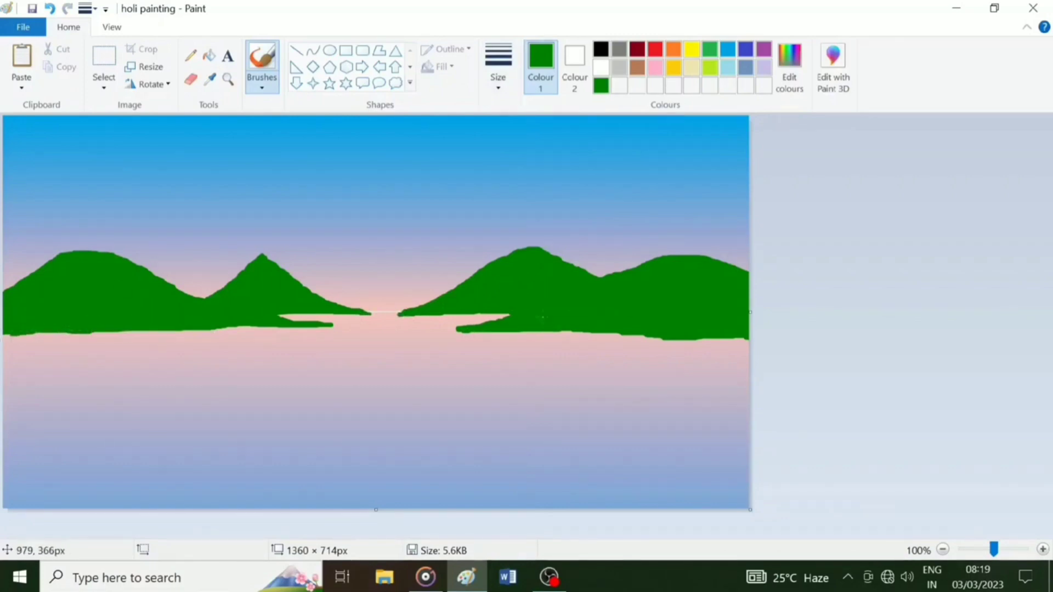
# Paint lighter green (RGB 0, 204, 0) highlights along the pointed hill and the two right-hand hills using another brush type
pyautogui.click(262, 85)
pyautogui.click(362, 145)
pyautogui.click(790, 69)
pyautogui.moveTo(703, 286); pyautogui.dragTo(702, 265)
pyautogui.click(374, 400)
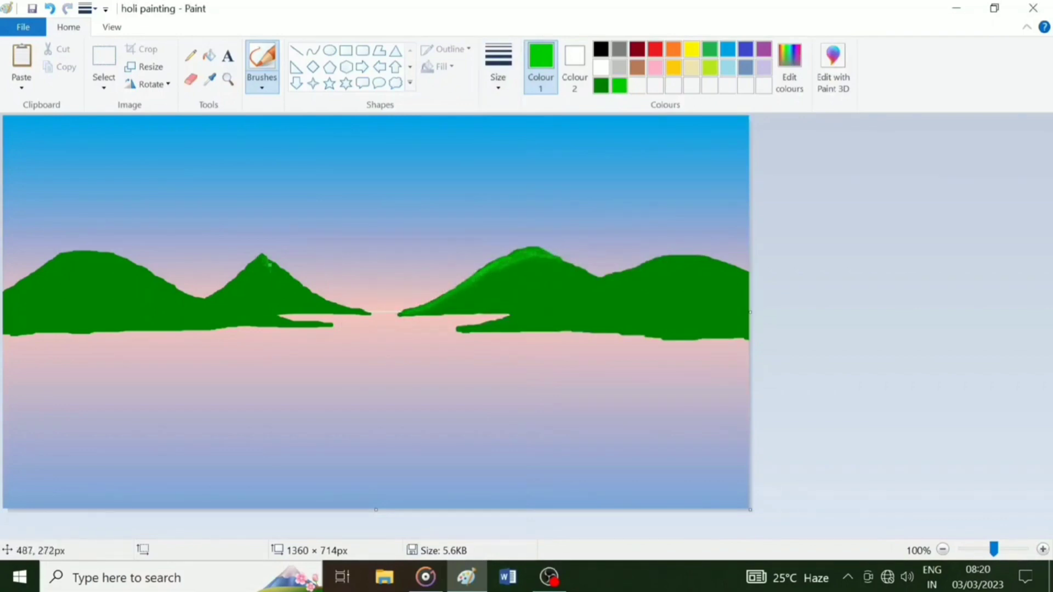
pyautogui.moveTo(269, 265)
pyautogui.mouseDown()
pyautogui.moveTo(313, 296)
pyautogui.moveTo(362, 312)
pyautogui.mouseUp()
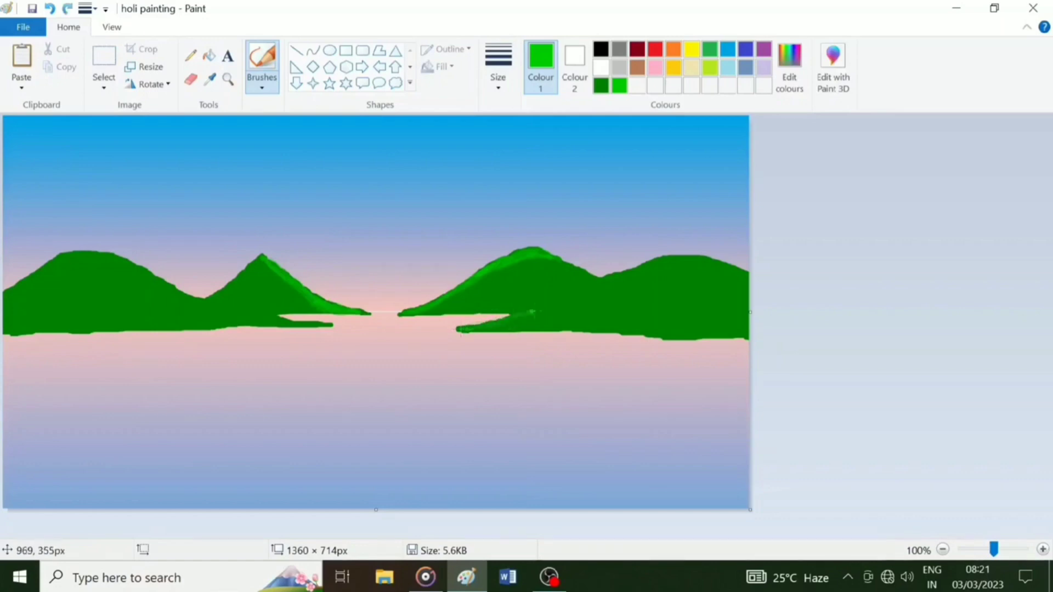
pyautogui.moveTo(534, 312)
pyautogui.mouseDown()
pyautogui.moveTo(663, 259)
pyautogui.moveTo(494, 324)
pyautogui.moveTo(692, 260)
pyautogui.moveTo(668, 265)
pyautogui.mouseUp()
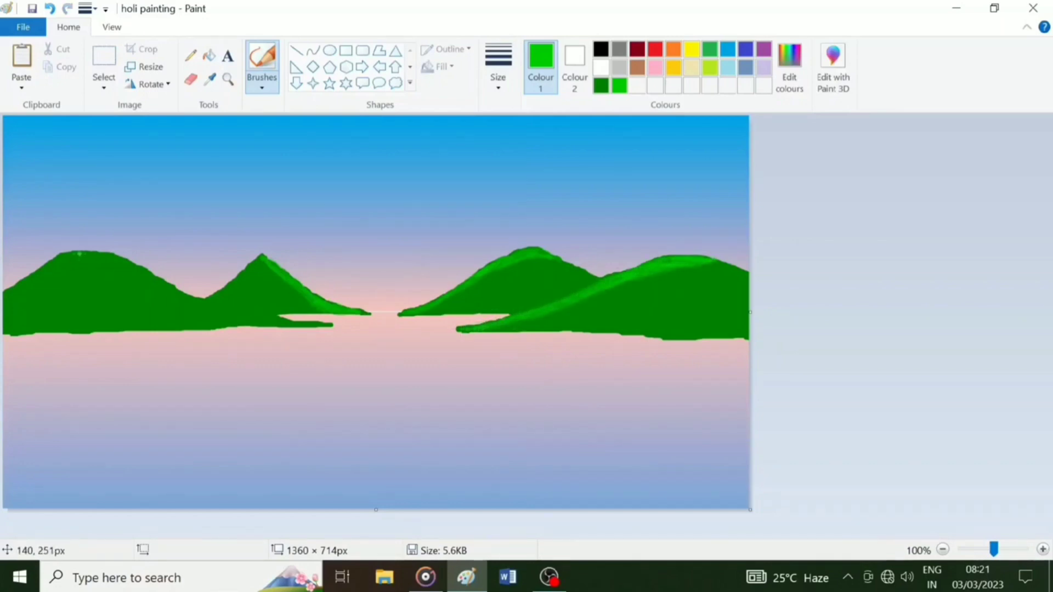
# Add light green highlights along the crest and descending slope of the large left hill
pyautogui.moveTo(204, 303); pyautogui.dragTo(271, 317)
pyautogui.moveTo(206, 300); pyautogui.dragTo(282, 322)
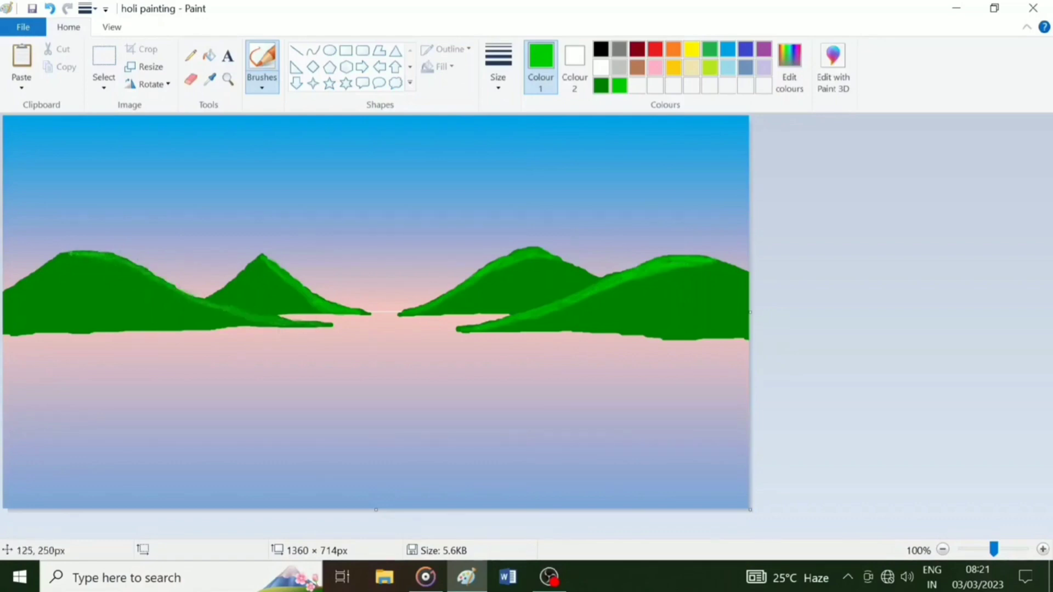
pyautogui.moveTo(72, 254); pyautogui.dragTo(254, 327)
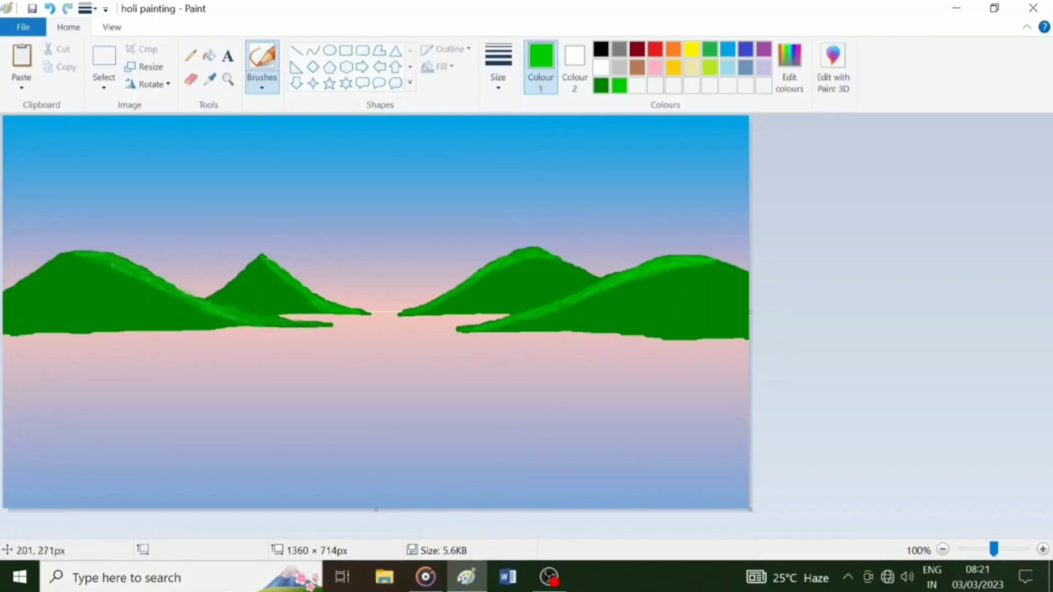
pyautogui.moveTo(143, 276); pyautogui.dragTo(230, 321)
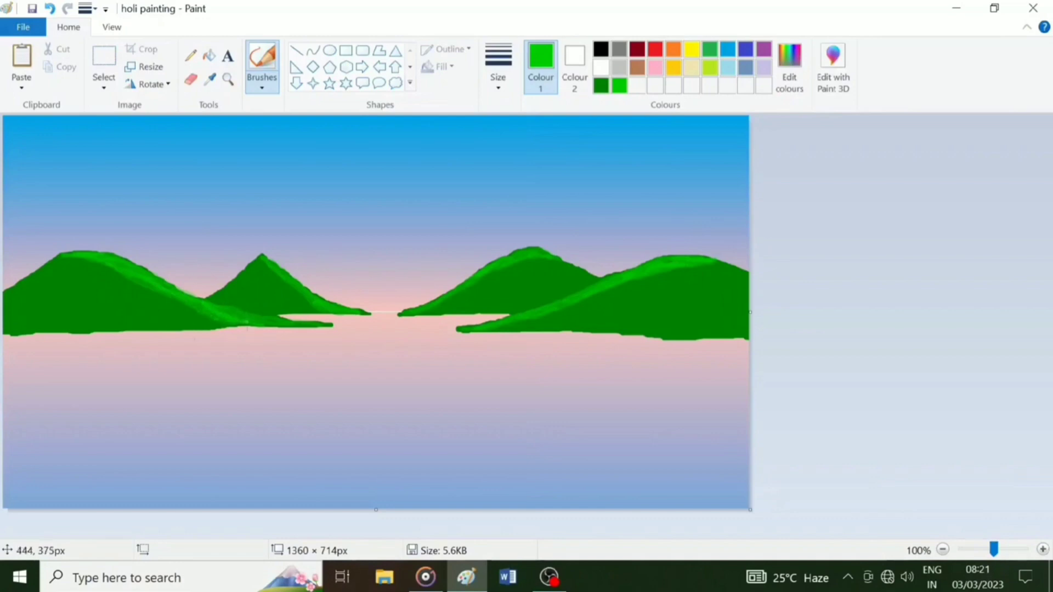
# Blend darker greens, including RGB 0, 123, 0, below the highlights on the hills' slopes
pyautogui.click(790, 67)
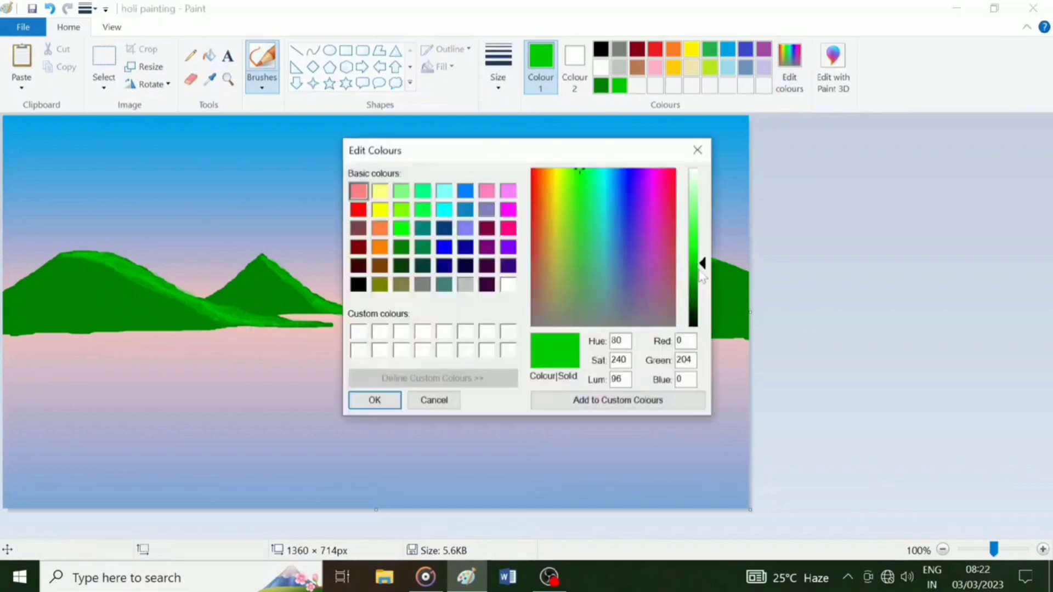
pyautogui.moveTo(702, 264); pyautogui.dragTo(702, 281)
pyautogui.click(374, 400)
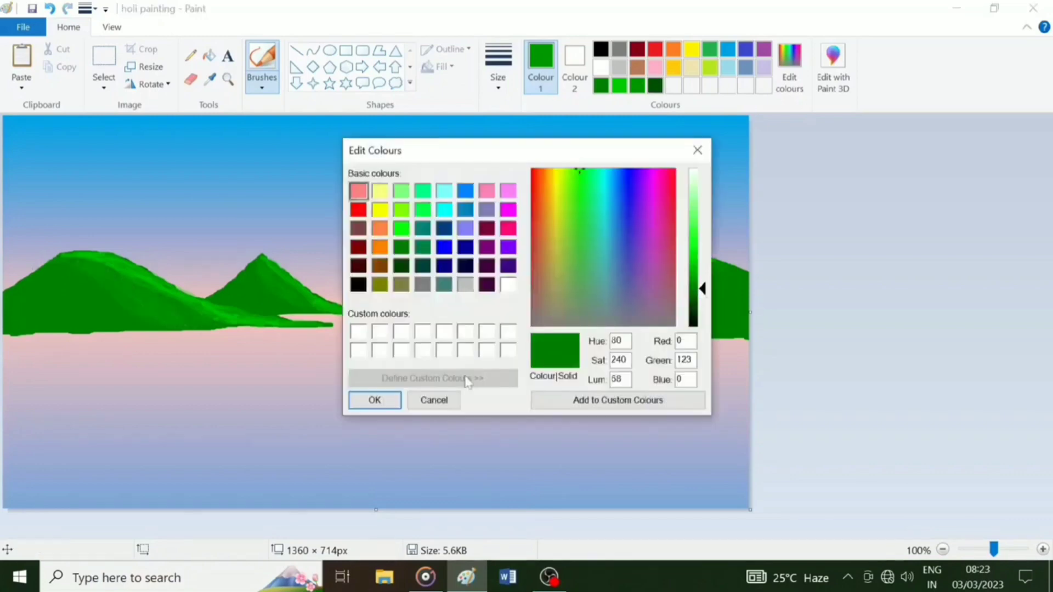
pyautogui.click(374, 400)
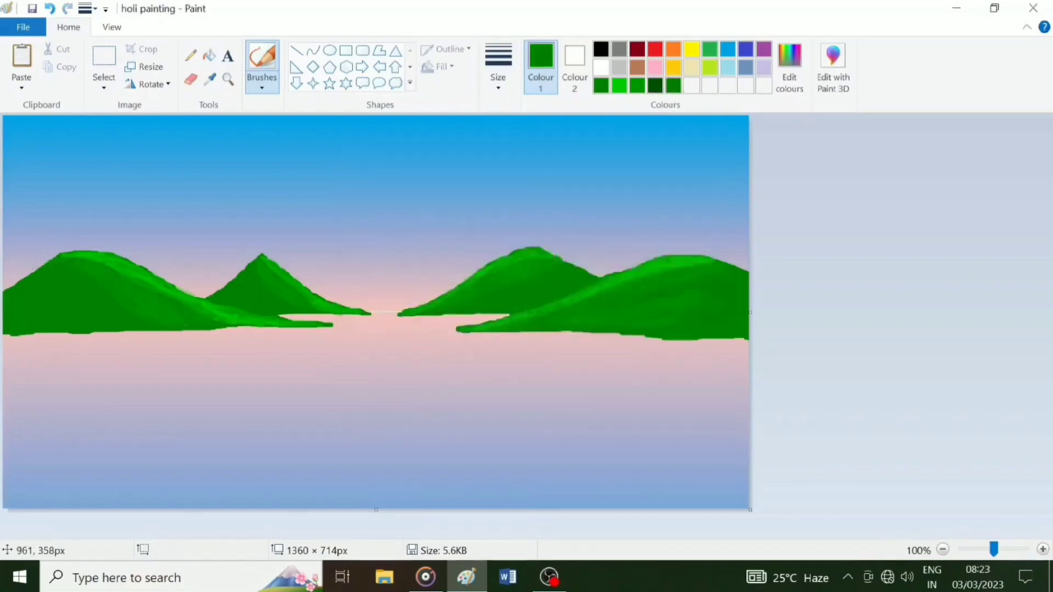
pyautogui.moveTo(529, 312)
pyautogui.mouseDown()
pyautogui.moveTo(623, 278)
pyautogui.moveTo(680, 277)
pyautogui.mouseUp()
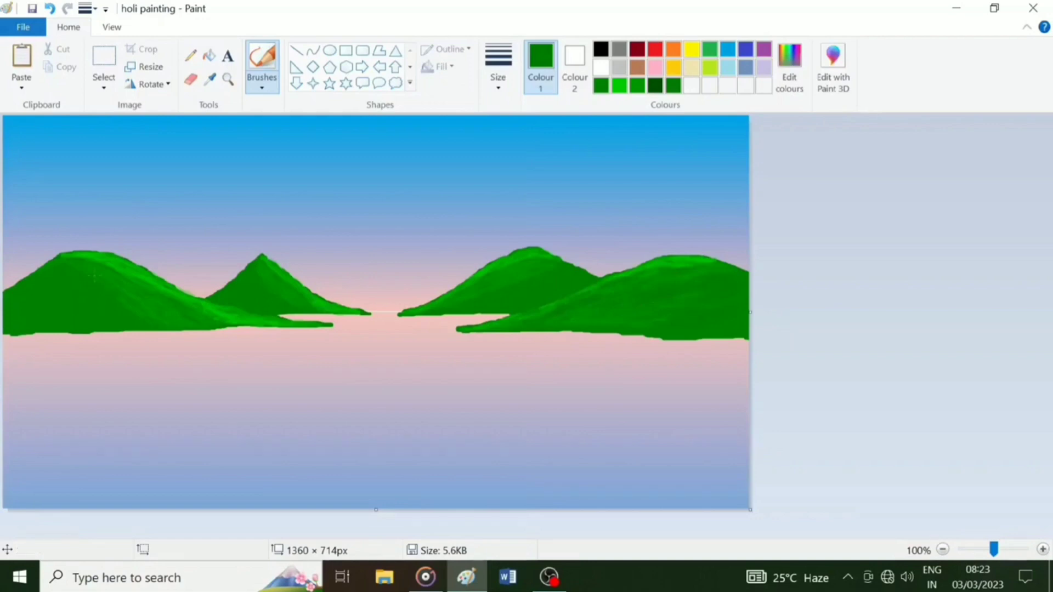
pyautogui.moveTo(68, 258); pyautogui.dragTo(197, 302)
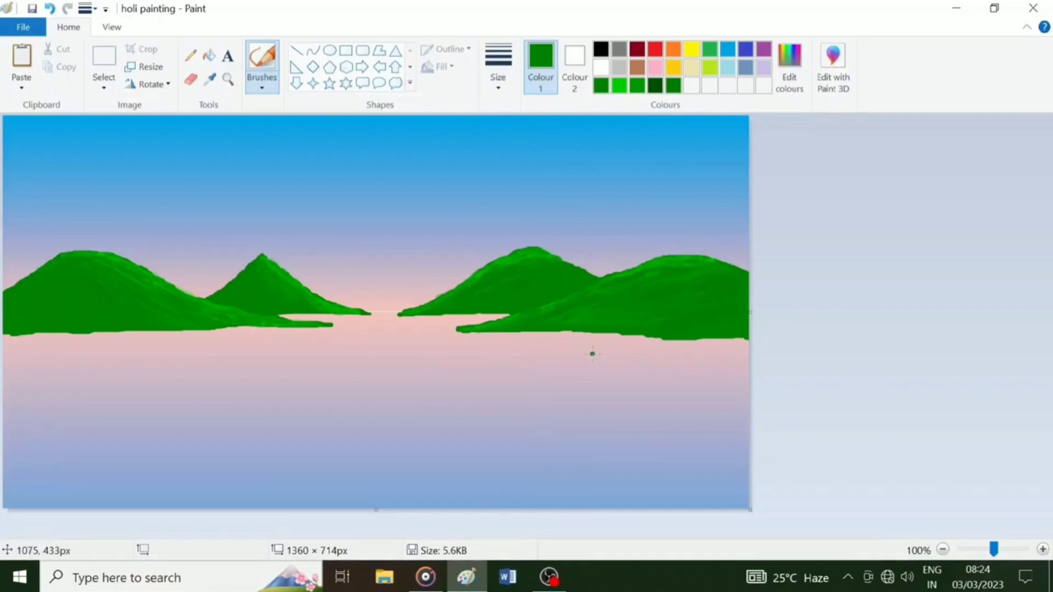
# Fill the shaded areas of the hills with the darkest custom green
pyautogui.click(209, 55)
pyautogui.click(656, 85)
pyautogui.click(258, 291)
pyautogui.click(527, 288)
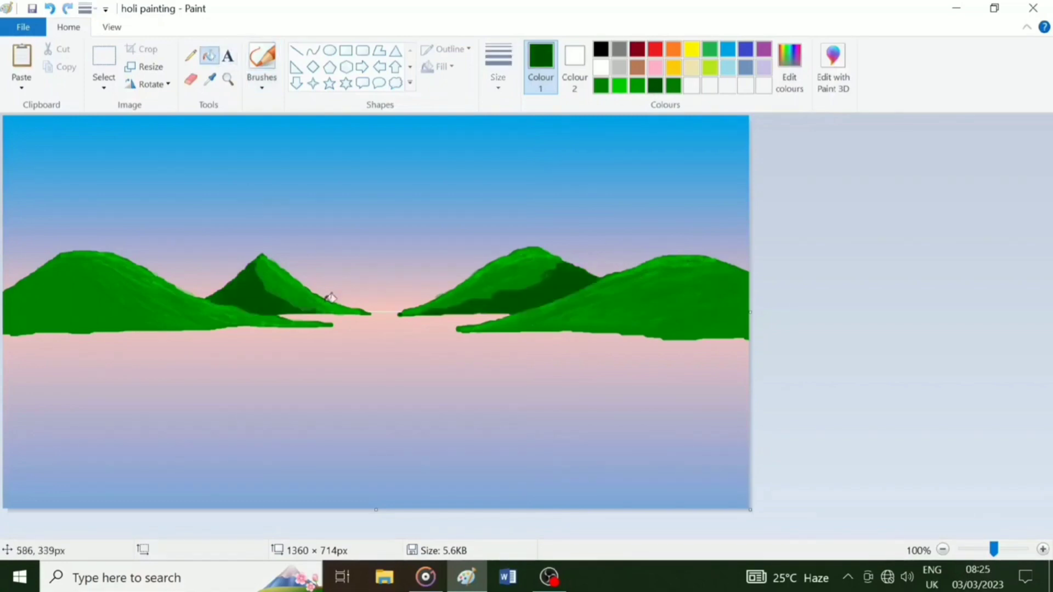
pyautogui.click(64, 302)
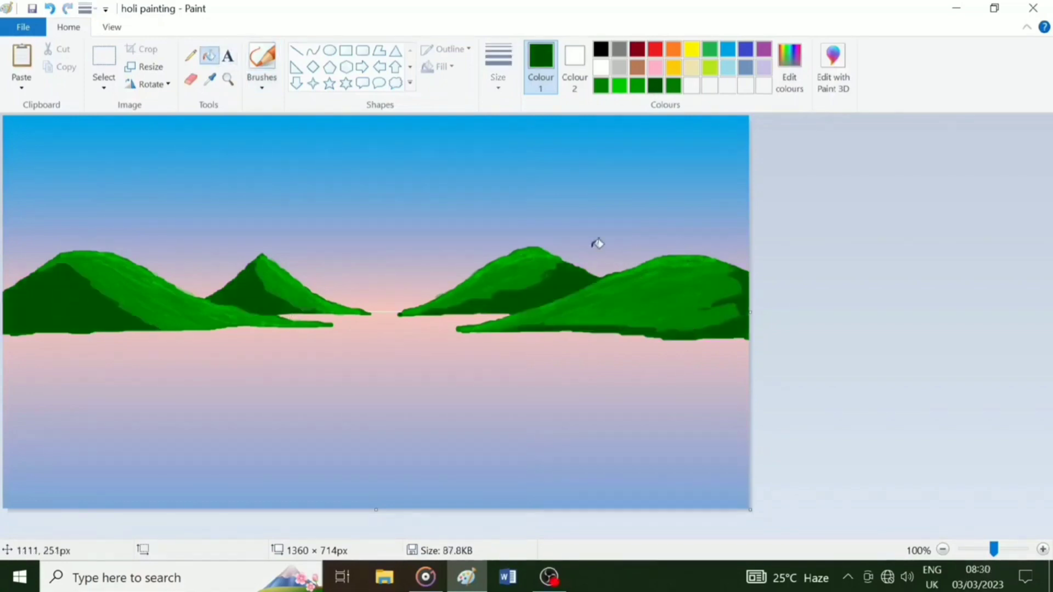
# Soften the dark shadow edges on the outer right and left hills with dark green brush strokes
pyautogui.click(262, 63)
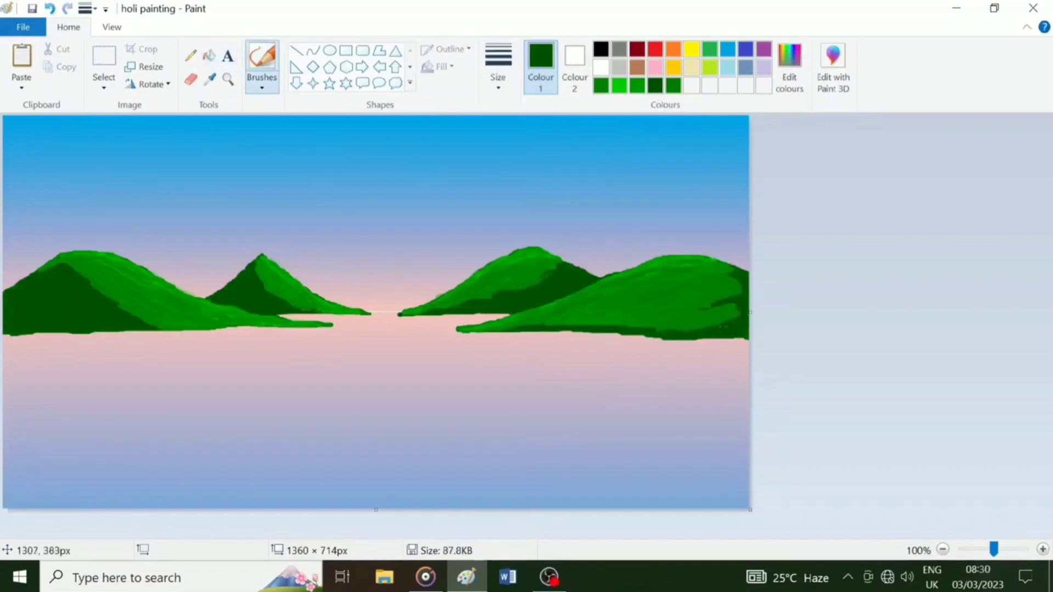
pyautogui.moveTo(719, 326); pyautogui.dragTo(734, 306)
pyautogui.moveTo(105, 293); pyautogui.dragTo(138, 318)
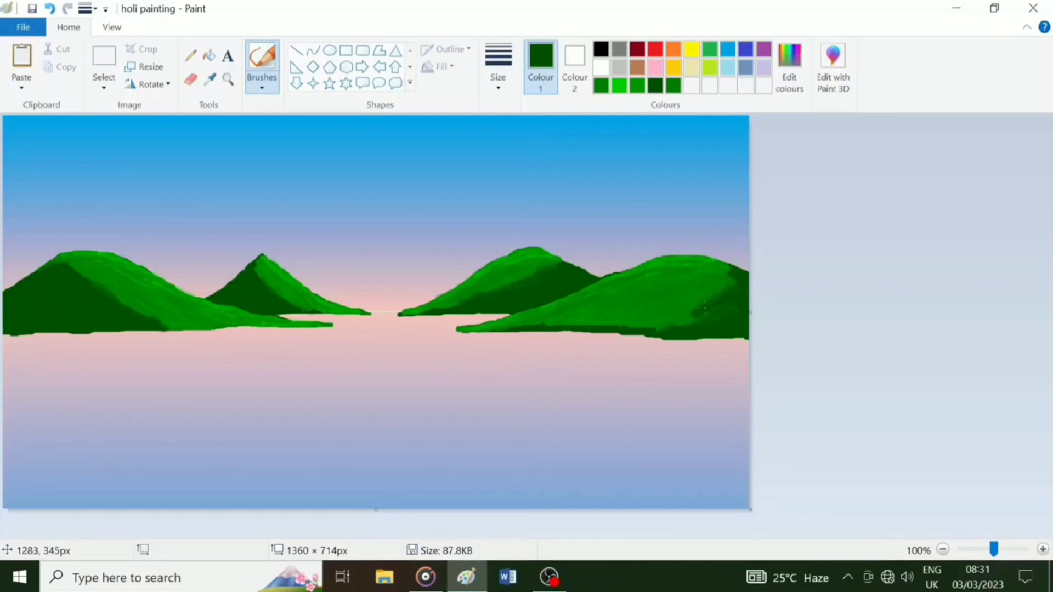
# Paint a solid dark green bank with a gently wavy upper edge across the foreground using the basic brush
pyautogui.click(602, 89)
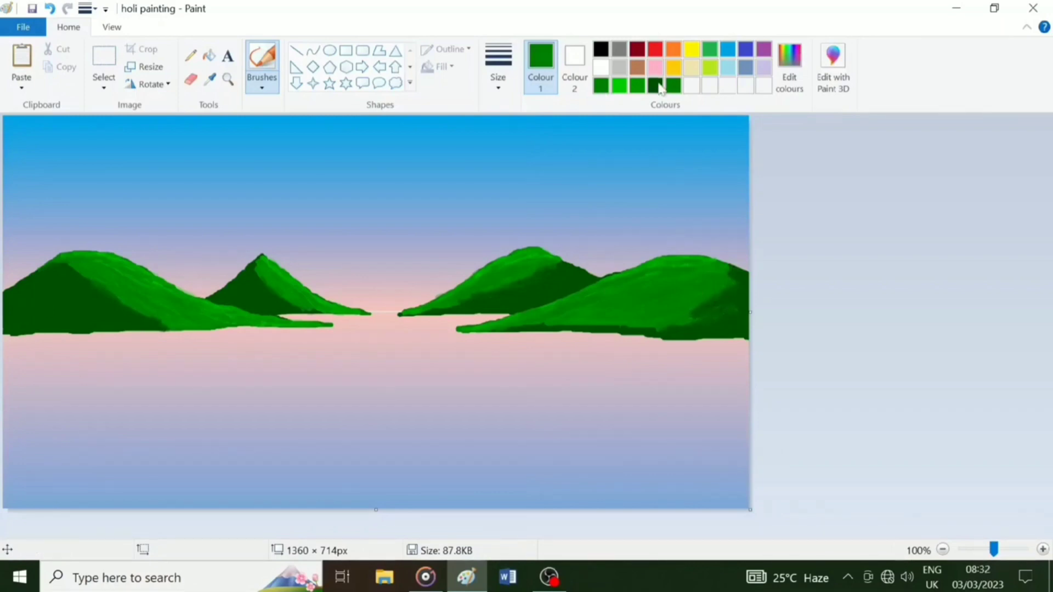
pyautogui.click(658, 85)
pyautogui.click(262, 83)
pyautogui.click(264, 146)
pyautogui.click(497, 84)
pyautogui.click(521, 179)
pyautogui.moveTo(3, 398)
pyautogui.mouseDown()
pyautogui.moveTo(290, 416)
pyautogui.moveTo(749, 407)
pyautogui.moveTo(50, 396)
pyautogui.moveTo(790, 385)
pyautogui.mouseUp()
pyautogui.hotkey('ctrl', 'z')
pyautogui.moveTo(76, 433)
pyautogui.mouseDown()
pyautogui.moveTo(511, 455)
pyautogui.moveTo(8, 472)
pyautogui.moveTo(32, 402)
pyautogui.moveTo(345, 411)
pyautogui.moveTo(11, 442)
pyautogui.moveTo(3, 471)
pyautogui.moveTo(181, 515)
pyautogui.moveTo(280, 431)
pyautogui.moveTo(277, 414)
pyautogui.moveTo(314, 431)
pyautogui.moveTo(242, 492)
pyautogui.moveTo(617, 403)
pyautogui.moveTo(480, 404)
pyautogui.moveTo(350, 473)
pyautogui.moveTo(636, 486)
pyautogui.moveTo(834, 459)
pyautogui.moveTo(723, 430)
pyautogui.mouseUp()
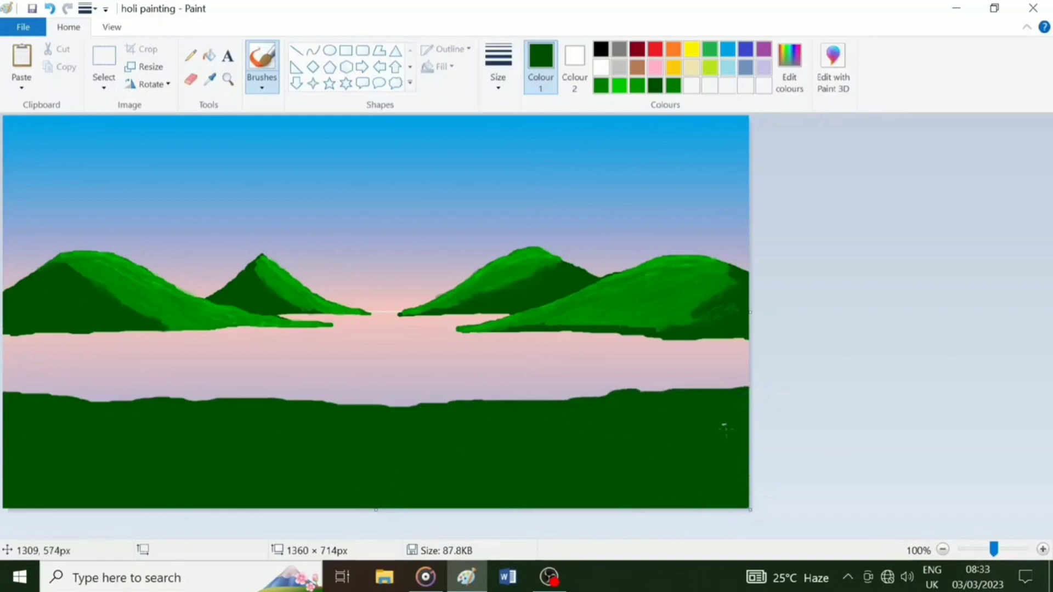
pyautogui.moveTo(565, 464)
pyautogui.mouseDown()
pyautogui.moveTo(504, 416)
pyautogui.moveTo(736, 393)
pyautogui.moveTo(172, 429)
pyautogui.mouseUp()
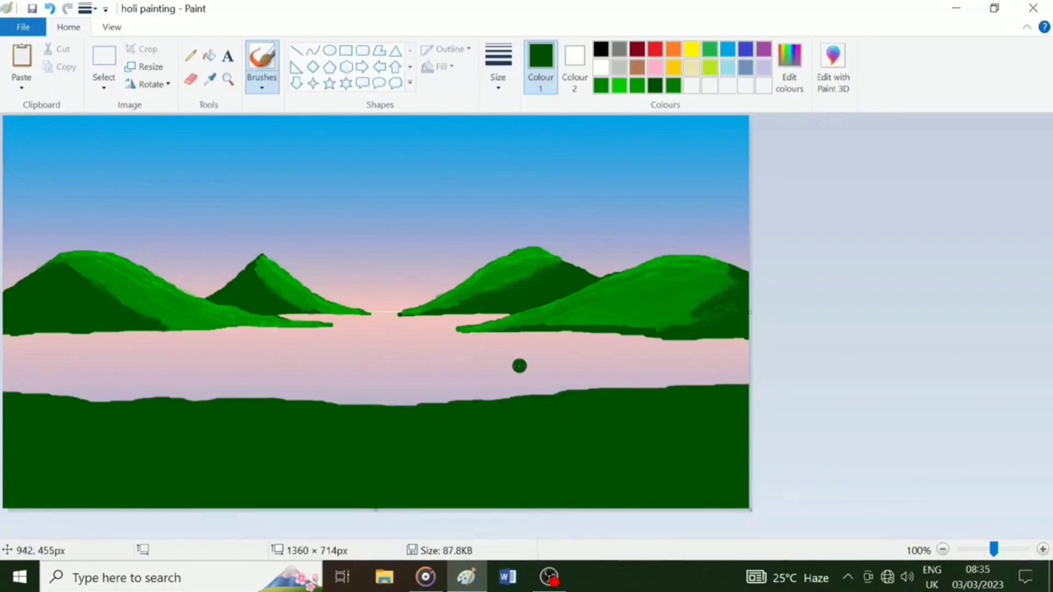
# Texture the foreground bank with horizontal strokes in medium and light greens, brightest near its upper edge
pyautogui.click(637, 85)
pyautogui.moveTo(41, 407)
pyautogui.mouseDown()
pyautogui.moveTo(438, 408)
pyautogui.moveTo(742, 390)
pyautogui.moveTo(11, 414)
pyautogui.moveTo(335, 424)
pyautogui.moveTo(710, 413)
pyautogui.moveTo(497, 400)
pyautogui.moveTo(65, 441)
pyautogui.moveTo(135, 424)
pyautogui.moveTo(262, 418)
pyautogui.mouseUp()
pyautogui.click(672, 89)
pyautogui.moveTo(209, 459)
pyautogui.mouseDown()
pyautogui.moveTo(60, 458)
pyautogui.moveTo(182, 437)
pyautogui.moveTo(186, 452)
pyautogui.moveTo(729, 430)
pyautogui.moveTo(629, 433)
pyautogui.mouseUp()
pyautogui.click(619, 86)
pyautogui.moveTo(5, 402); pyautogui.dragTo(334, 408)
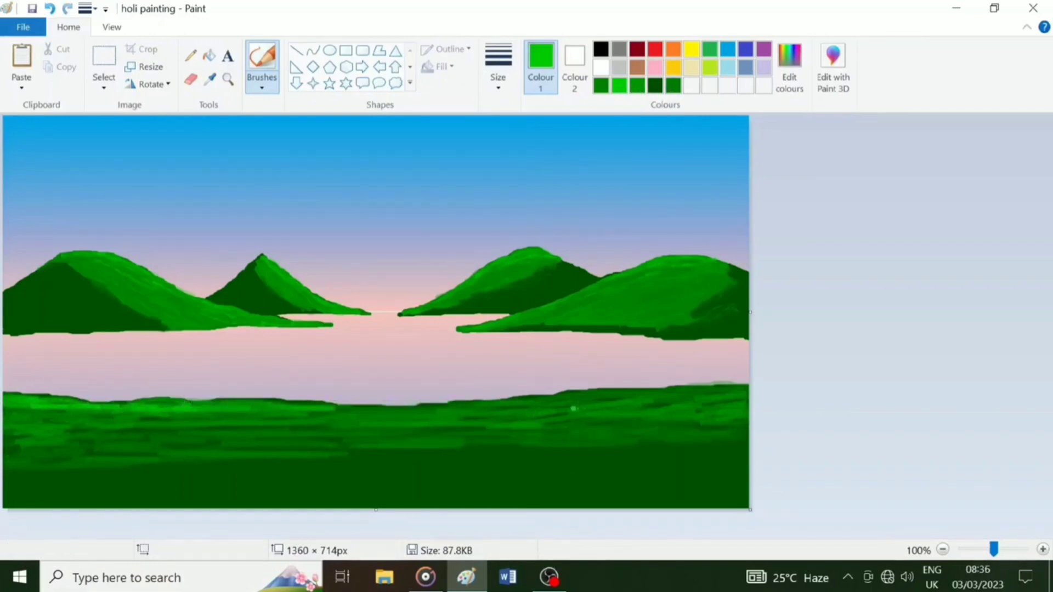
pyautogui.moveTo(582, 398)
pyautogui.mouseDown()
pyautogui.moveTo(662, 393)
pyautogui.moveTo(675, 406)
pyautogui.moveTo(487, 410)
pyautogui.moveTo(586, 402)
pyautogui.mouseUp()
pyautogui.moveTo(120, 438)
pyautogui.mouseDown()
pyautogui.moveTo(415, 438)
pyautogui.moveTo(295, 440)
pyautogui.moveTo(689, 453)
pyautogui.moveTo(317, 483)
pyautogui.moveTo(253, 475)
pyautogui.moveTo(408, 489)
pyautogui.moveTo(686, 473)
pyautogui.moveTo(624, 492)
pyautogui.moveTo(131, 494)
pyautogui.mouseUp()
# Blend darkest green strokes into the middle and lower parts of the foreground bank
pyautogui.click(674, 86)
pyautogui.click(658, 89)
pyautogui.moveTo(426, 470)
pyautogui.mouseDown()
pyautogui.moveTo(54, 475)
pyautogui.moveTo(162, 440)
pyautogui.moveTo(297, 496)
pyautogui.moveTo(619, 487)
pyautogui.moveTo(627, 479)
pyautogui.moveTo(77, 414)
pyautogui.moveTo(247, 455)
pyautogui.moveTo(529, 407)
pyautogui.moveTo(691, 405)
pyautogui.moveTo(82, 450)
pyautogui.moveTo(251, 505)
pyautogui.moveTo(723, 411)
pyautogui.moveTo(137, 421)
pyautogui.moveTo(309, 421)
pyautogui.mouseUp()
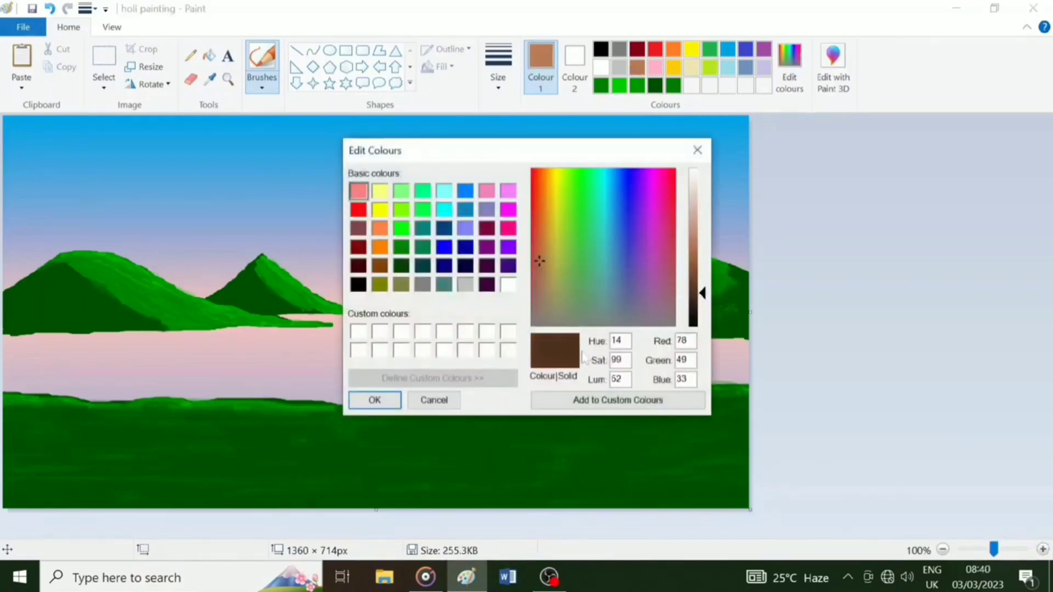
# Paint a slender tree trunk rising from the foreground bank with forking main branches, using dark brown (RGB 78, 49, 33)
pyautogui.click(372, 399)
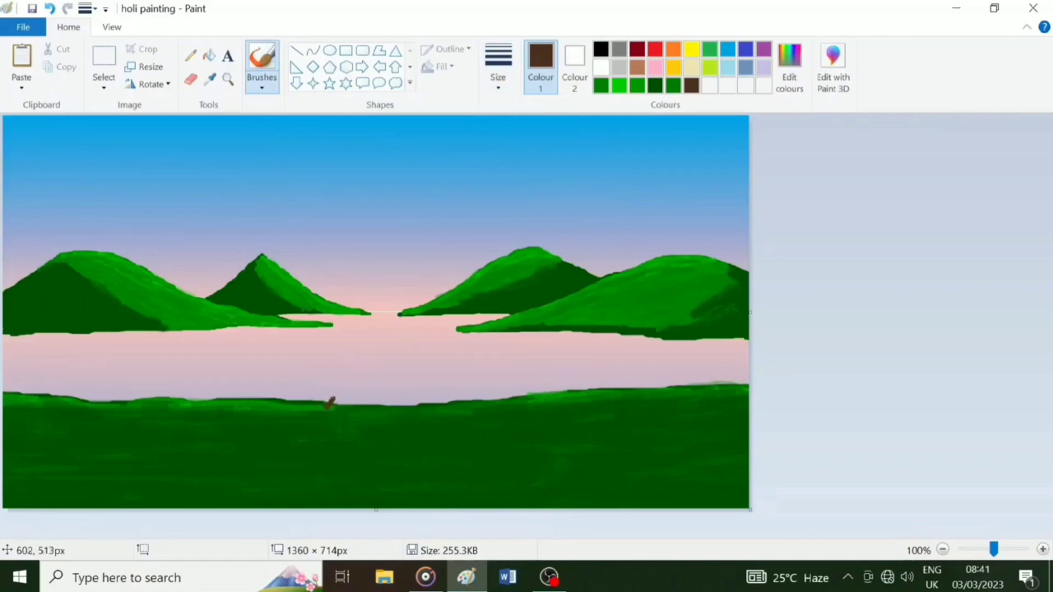
pyautogui.moveTo(330, 403)
pyautogui.mouseDown()
pyautogui.moveTo(347, 259)
pyautogui.moveTo(338, 362)
pyautogui.mouseUp()
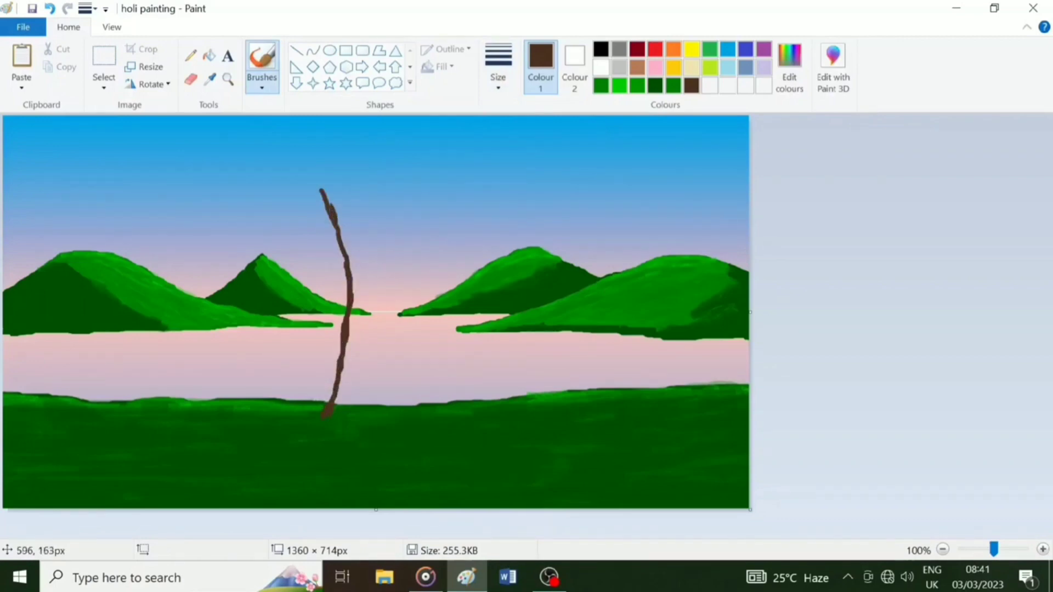
pyautogui.moveTo(330, 205); pyautogui.dragTo(262, 162)
pyautogui.moveTo(330, 200)
pyautogui.mouseDown()
pyautogui.moveTo(354, 266)
pyautogui.moveTo(389, 141)
pyautogui.mouseUp()
pyautogui.moveTo(366, 225); pyautogui.dragTo(352, 245)
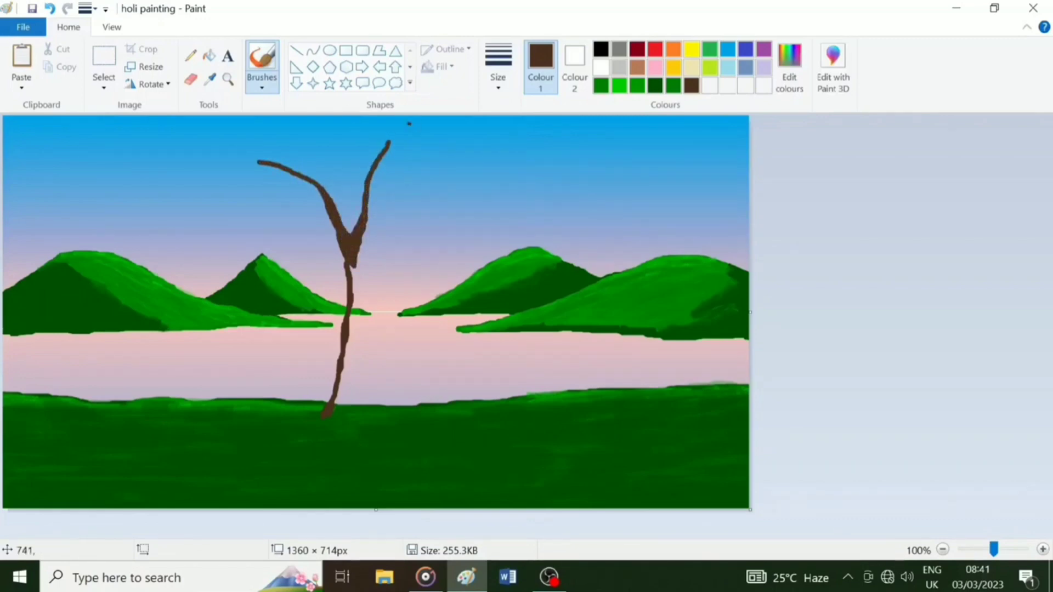
pyautogui.moveTo(389, 142); pyautogui.dragTo(385, 119)
pyautogui.moveTo(368, 219); pyautogui.dragTo(397, 188)
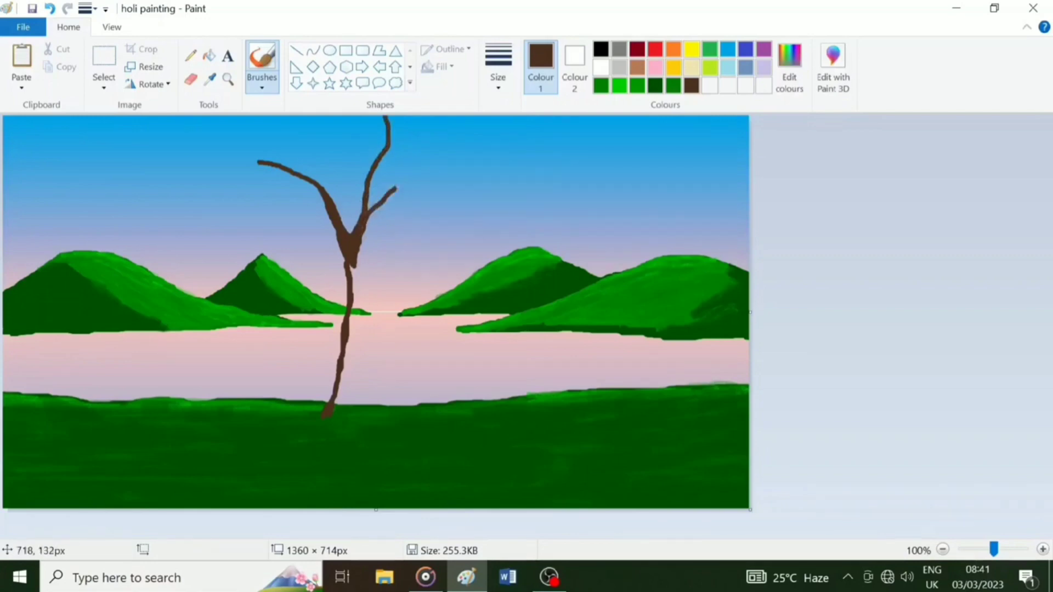
pyautogui.moveTo(372, 227); pyautogui.dragTo(424, 160)
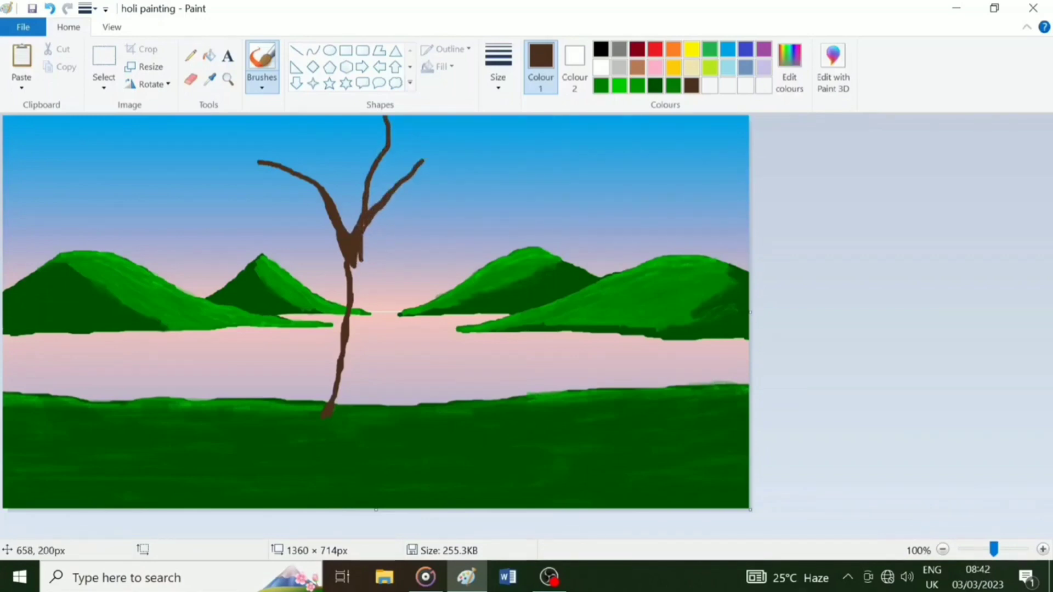
# Thicken the trunk in dark brown, widening it toward the ground and adding flared roots on both sides
pyautogui.moveTo(361, 250); pyautogui.dragTo(372, 409)
pyautogui.moveTo(354, 306)
pyautogui.mouseDown()
pyautogui.moveTo(360, 364)
pyautogui.moveTo(348, 340)
pyautogui.moveTo(340, 386)
pyautogui.moveTo(365, 379)
pyautogui.mouseUp()
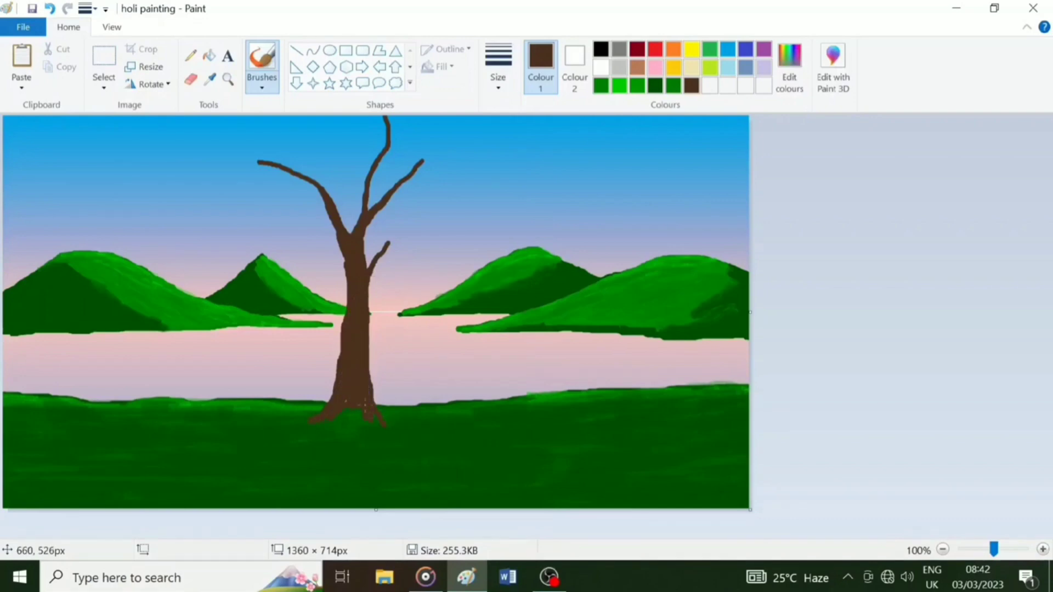
pyautogui.moveTo(365, 407); pyautogui.dragTo(394, 421)
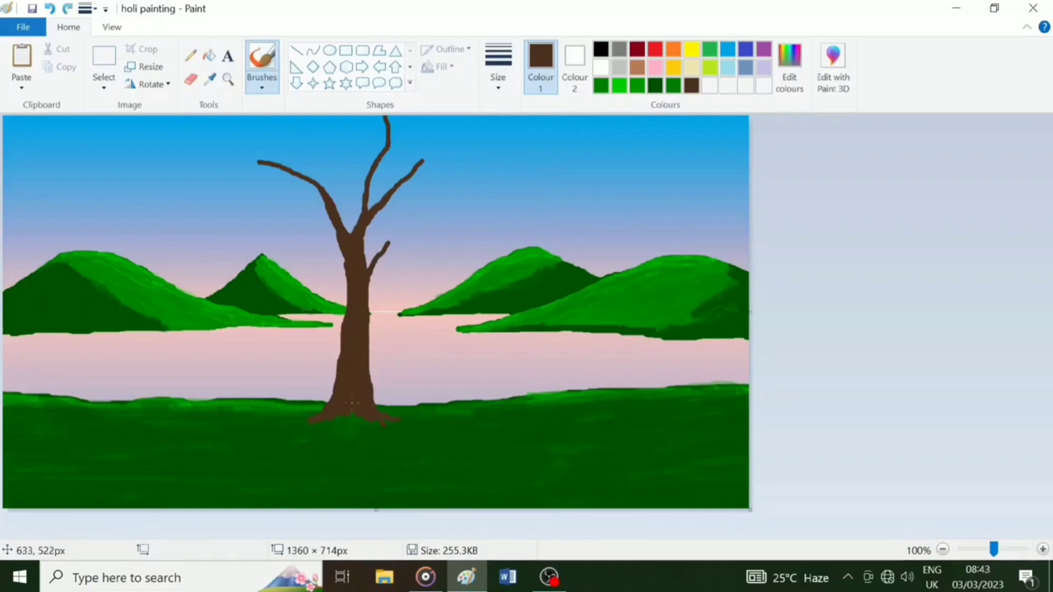
pyautogui.moveTo(352, 404); pyautogui.dragTo(357, 422)
pyautogui.moveTo(328, 415); pyautogui.dragTo(303, 422)
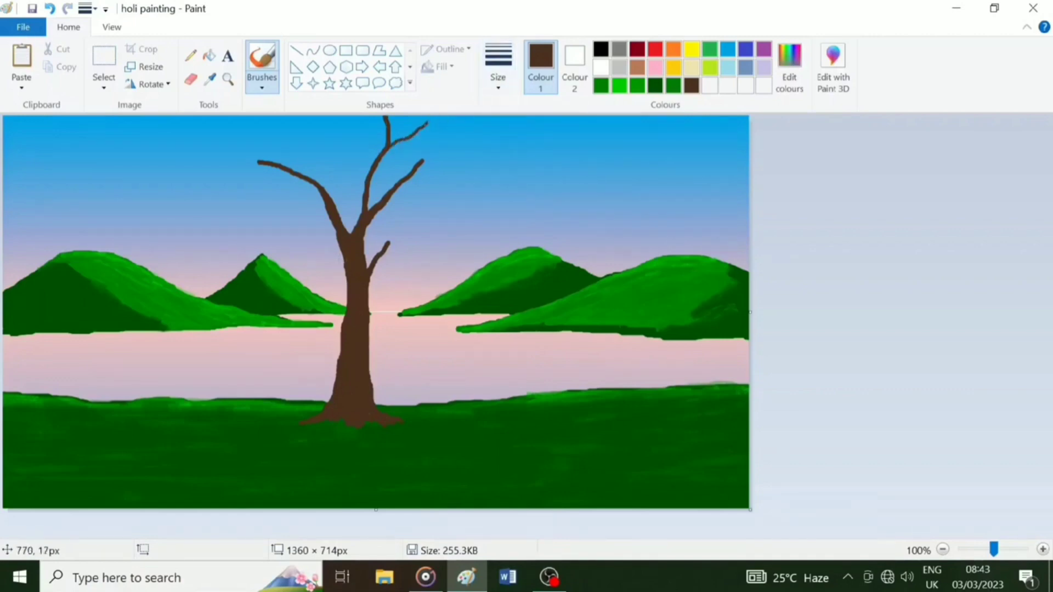
# Extend the bare tree's crown on both sides with thinner forked dark brown branches and fine twigs
pyautogui.moveTo(432, 155); pyautogui.dragTo(468, 145)
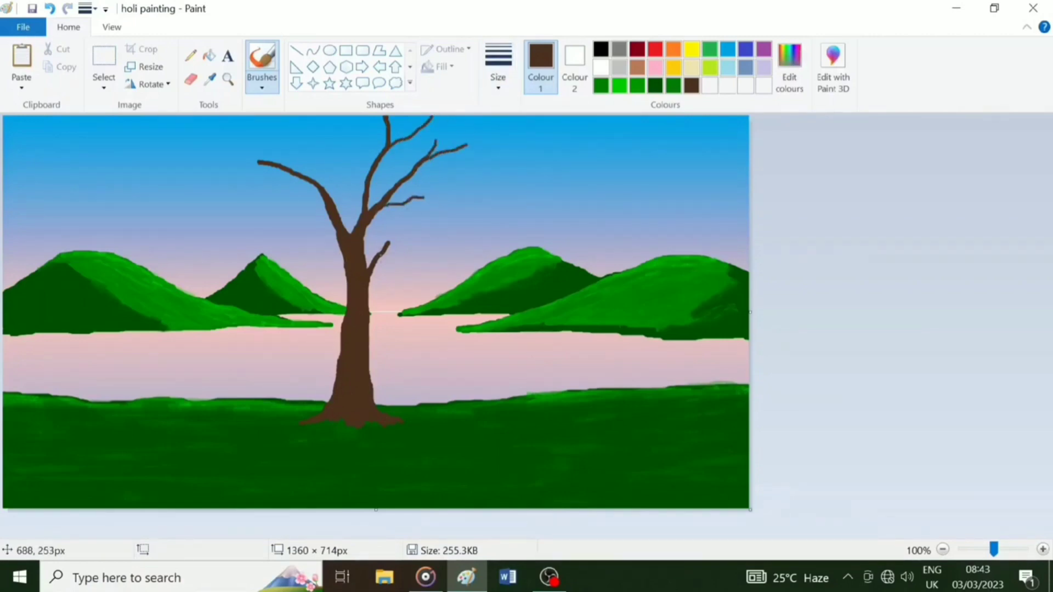
pyautogui.hotkey('ctrl', 'z')
pyautogui.hotkey('ctrl', 'z')
pyautogui.moveTo(321, 184); pyautogui.dragTo(285, 128)
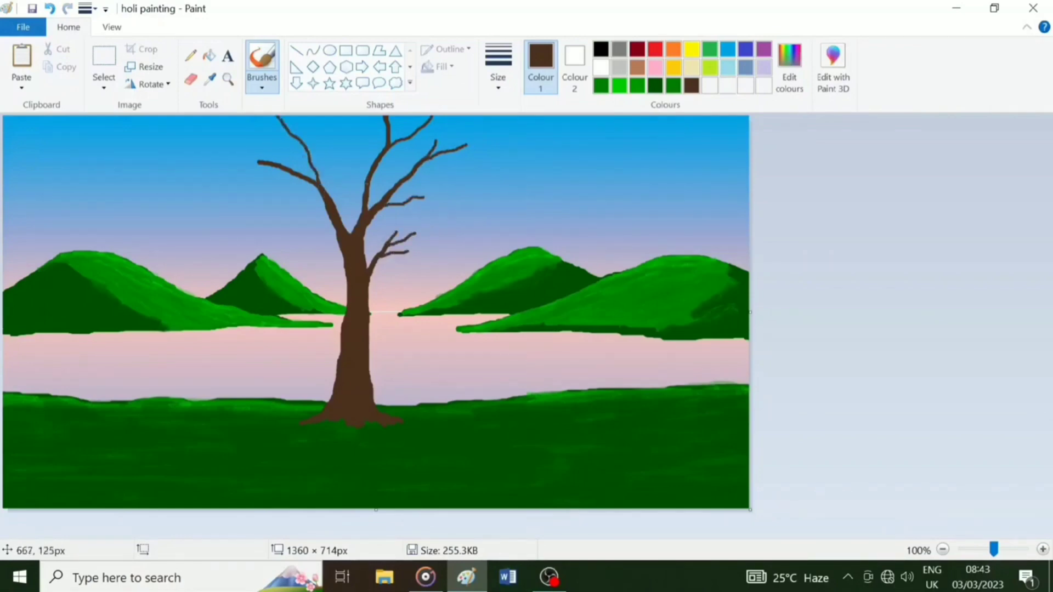
pyautogui.moveTo(366, 186)
pyautogui.mouseDown()
pyautogui.moveTo(352, 137)
pyautogui.moveTo(322, 124)
pyautogui.mouseUp()
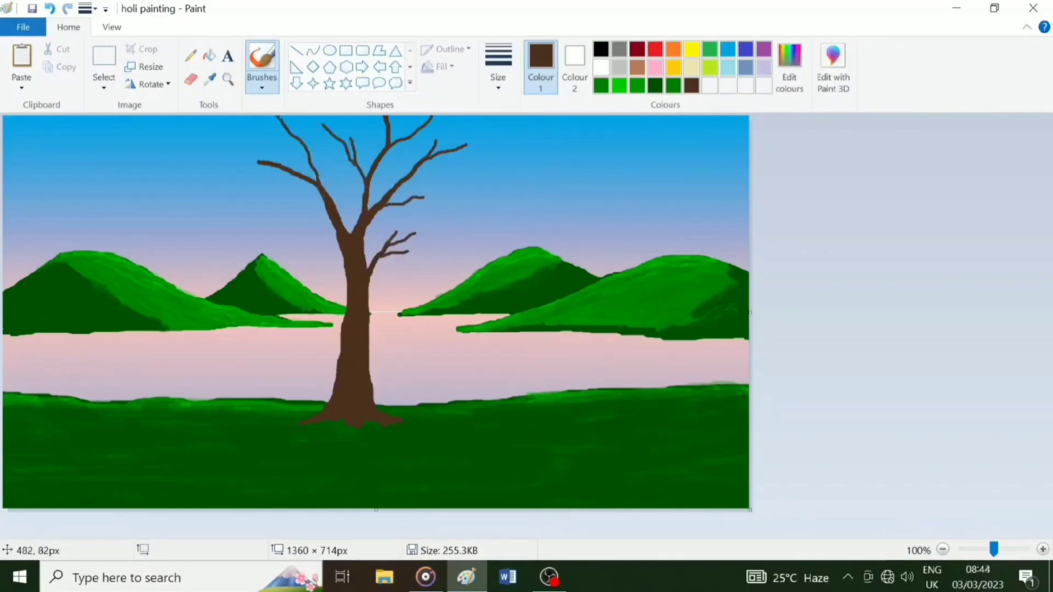
pyautogui.moveTo(268, 149)
pyautogui.mouseDown()
pyautogui.moveTo(255, 132)
pyautogui.moveTo(215, 116)
pyautogui.mouseUp()
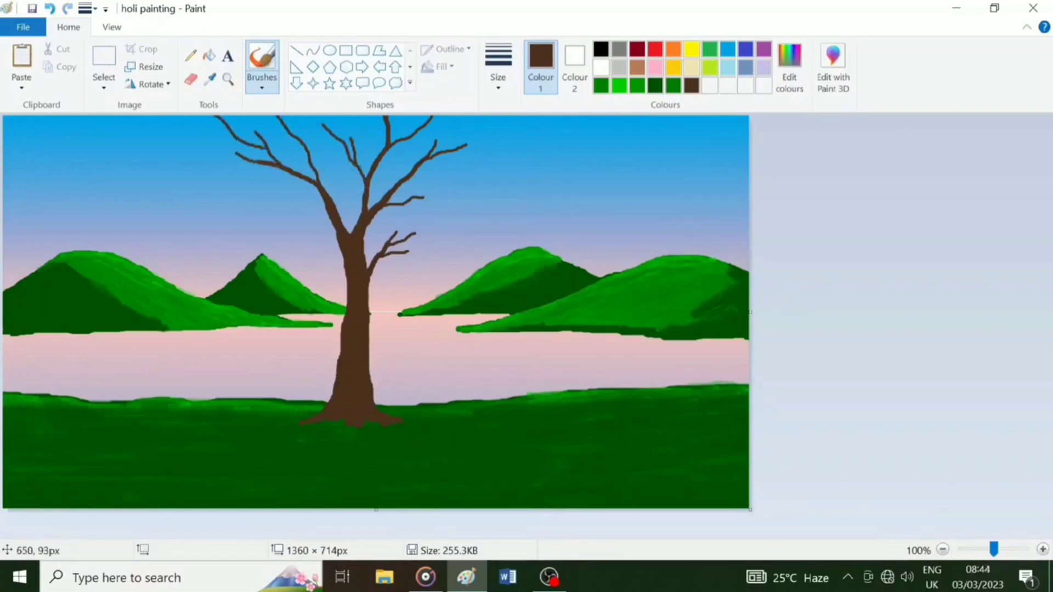
pyautogui.moveTo(245, 188); pyautogui.dragTo(206, 203)
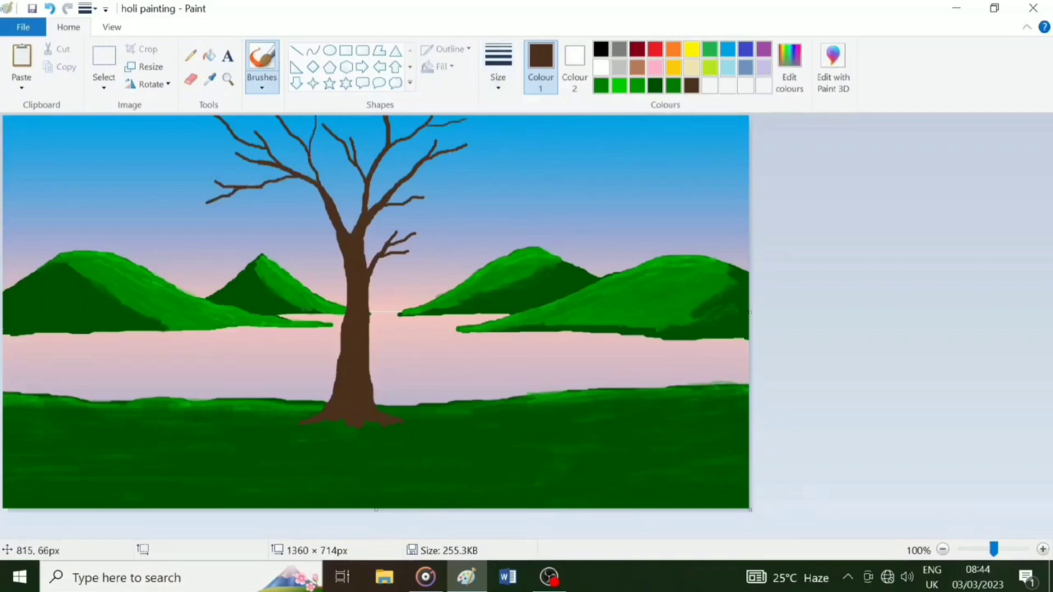
pyautogui.moveTo(414, 197)
pyautogui.mouseDown()
pyautogui.moveTo(435, 174)
pyautogui.moveTo(466, 172)
pyautogui.moveTo(450, 180)
pyautogui.mouseUp()
pyautogui.hotkey('ctrl', 'z')
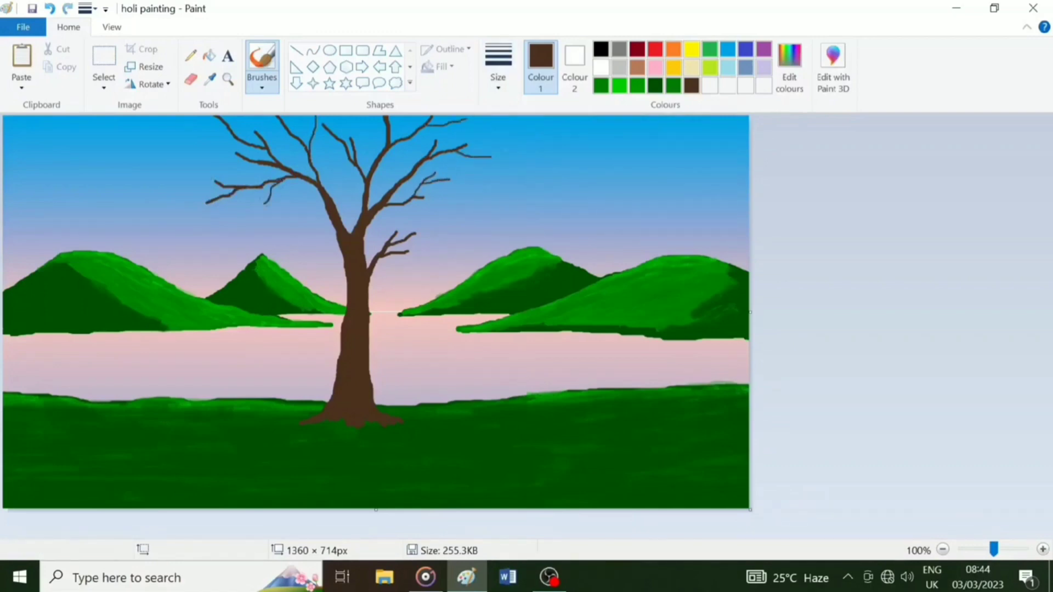
pyautogui.moveTo(243, 174); pyautogui.dragTo(183, 161)
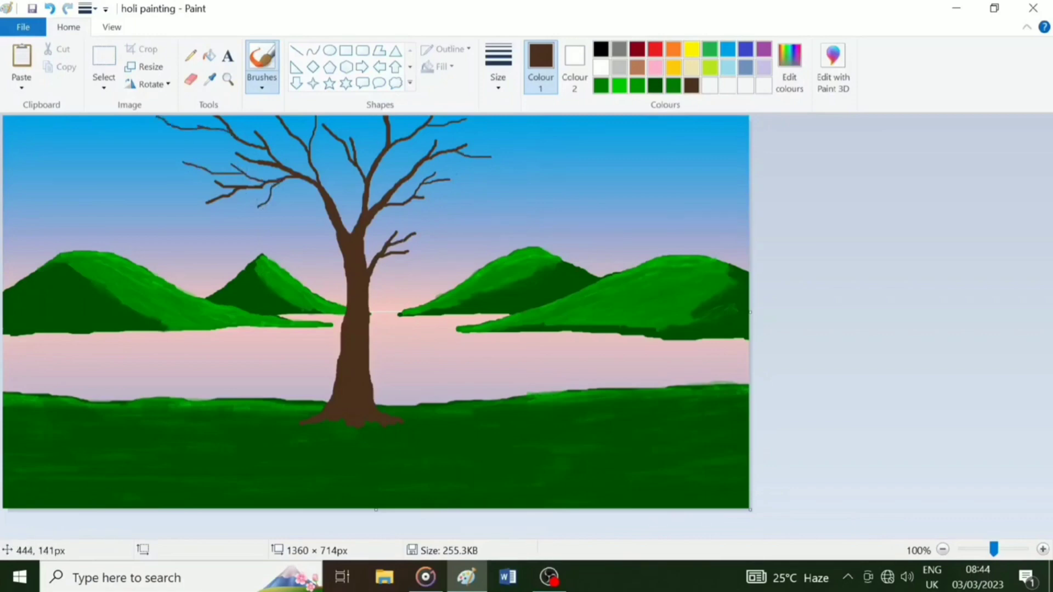
# Spray hot pink foliage clusters over the tree's crown and its small lower branch with the airbrush
pyautogui.click(262, 83)
pyautogui.click(498, 71)
pyautogui.click(499, 76)
pyautogui.click(534, 211)
pyautogui.click(262, 82)
pyautogui.click(383, 108)
pyautogui.click(502, 87)
pyautogui.click(539, 204)
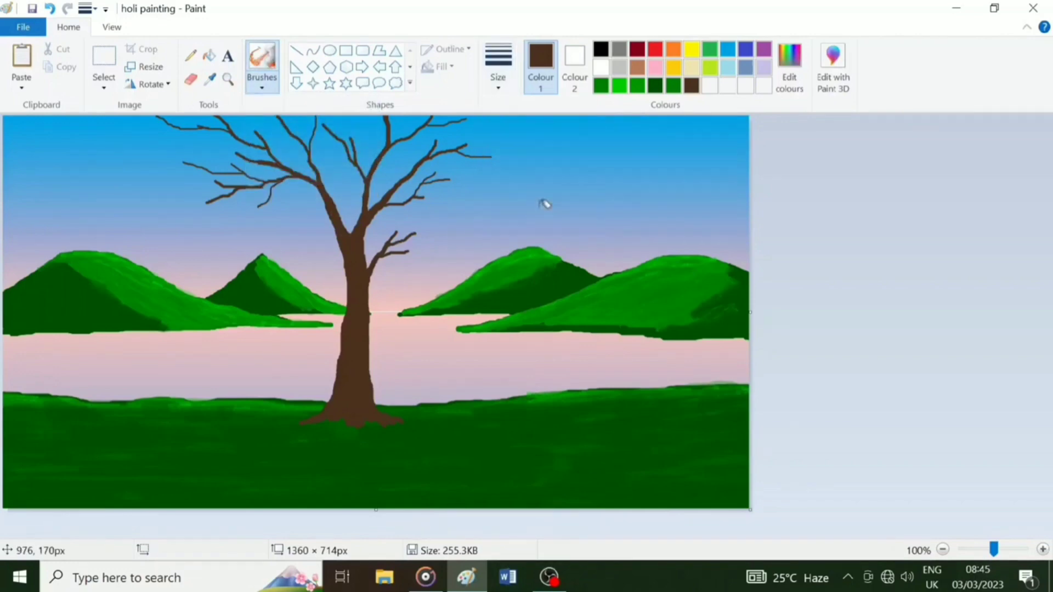
pyautogui.click(801, 87)
pyautogui.click(510, 227)
pyautogui.click(375, 400)
pyautogui.click(498, 77)
pyautogui.click(514, 184)
pyautogui.moveTo(375, 118)
pyautogui.mouseDown()
pyautogui.moveTo(462, 111)
pyautogui.moveTo(191, 111)
pyautogui.moveTo(320, 119)
pyautogui.moveTo(298, 122)
pyautogui.moveTo(171, 114)
pyautogui.moveTo(511, 120)
pyautogui.mouseUp()
pyautogui.moveTo(438, 144)
pyautogui.mouseDown()
pyautogui.moveTo(493, 149)
pyautogui.moveTo(439, 166)
pyautogui.moveTo(458, 188)
pyautogui.moveTo(454, 156)
pyautogui.moveTo(503, 144)
pyautogui.moveTo(387, 143)
pyautogui.moveTo(439, 132)
pyautogui.mouseUp()
pyautogui.moveTo(241, 167)
pyautogui.mouseDown()
pyautogui.moveTo(212, 177)
pyautogui.moveTo(228, 194)
pyautogui.moveTo(253, 172)
pyautogui.moveTo(207, 167)
pyautogui.moveTo(262, 204)
pyautogui.moveTo(295, 192)
pyautogui.moveTo(235, 125)
pyautogui.moveTo(356, 128)
pyautogui.moveTo(234, 132)
pyautogui.moveTo(253, 148)
pyautogui.moveTo(244, 136)
pyautogui.moveTo(256, 120)
pyautogui.moveTo(499, 127)
pyautogui.moveTo(435, 136)
pyautogui.moveTo(406, 203)
pyautogui.moveTo(361, 148)
pyautogui.moveTo(363, 158)
pyautogui.moveTo(299, 146)
pyautogui.moveTo(377, 185)
pyautogui.moveTo(338, 180)
pyautogui.moveTo(378, 177)
pyautogui.mouseUp()
pyautogui.moveTo(451, 177)
pyautogui.mouseDown()
pyautogui.moveTo(374, 194)
pyautogui.moveTo(401, 131)
pyautogui.moveTo(285, 149)
pyautogui.moveTo(343, 192)
pyautogui.moveTo(345, 209)
pyautogui.moveTo(366, 180)
pyautogui.moveTo(332, 195)
pyautogui.moveTo(347, 196)
pyautogui.moveTo(325, 181)
pyautogui.moveTo(432, 230)
pyautogui.moveTo(409, 239)
pyautogui.moveTo(450, 231)
pyautogui.moveTo(392, 236)
pyautogui.mouseUp()
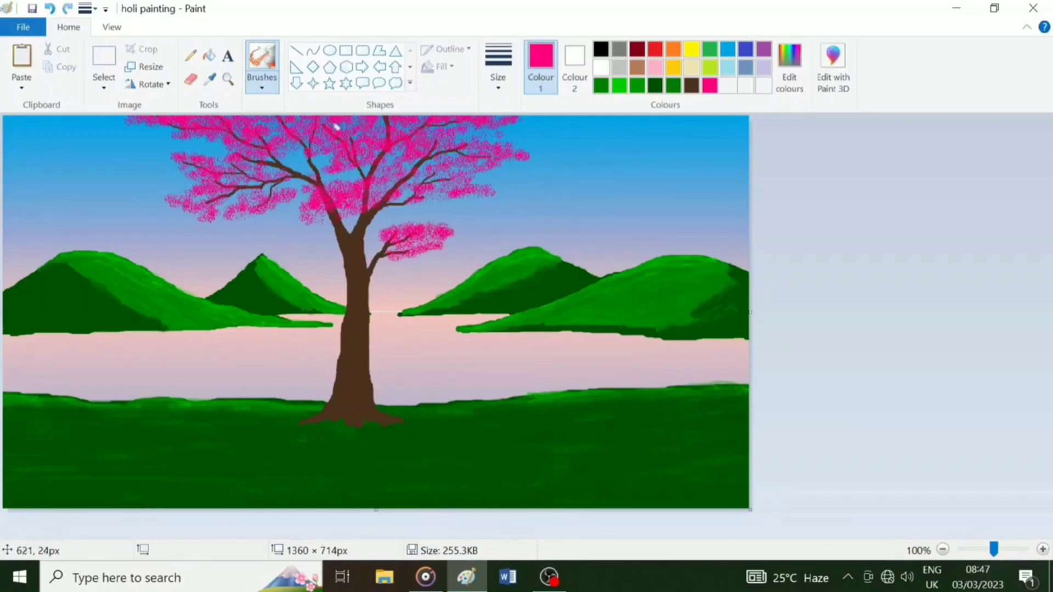
# Shade the undersides of the foliage clusters with a dark magenta airbrush at a smaller size
pyautogui.click(790, 69)
pyautogui.moveTo(701, 248); pyautogui.dragTo(701, 281)
pyautogui.click(374, 400)
pyautogui.click(498, 69)
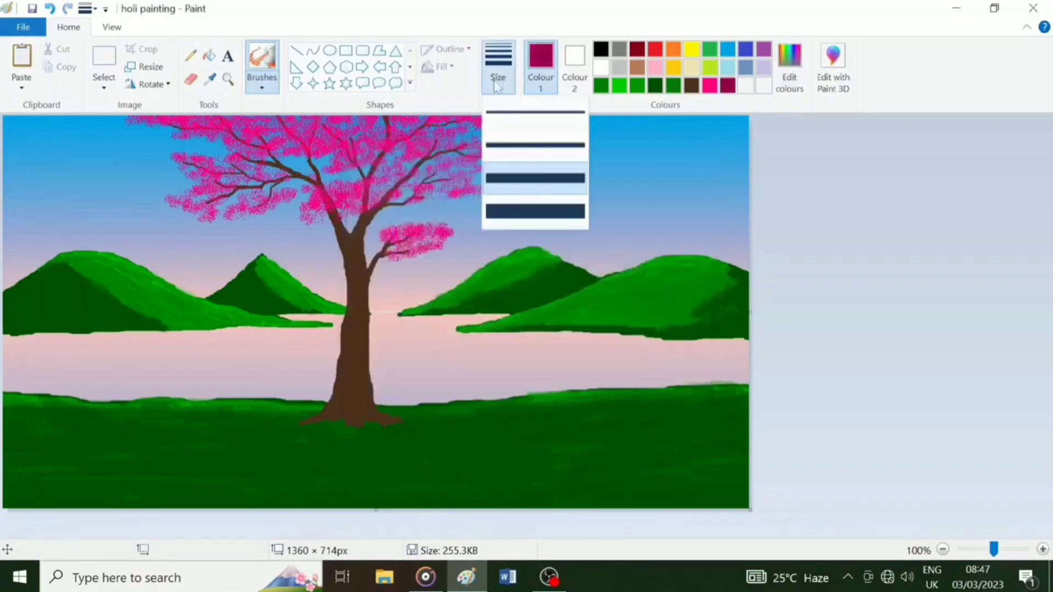
pyautogui.click(535, 146)
pyautogui.moveTo(450, 198)
pyautogui.mouseDown()
pyautogui.moveTo(424, 201)
pyautogui.moveTo(478, 195)
pyautogui.mouseUp()
pyautogui.moveTo(443, 162); pyautogui.dragTo(470, 168)
pyautogui.moveTo(419, 248); pyautogui.dragTo(440, 251)
pyautogui.moveTo(251, 200)
pyautogui.mouseDown()
pyautogui.moveTo(196, 165)
pyautogui.moveTo(227, 178)
pyautogui.moveTo(217, 130)
pyautogui.moveTo(357, 160)
pyautogui.moveTo(345, 199)
pyautogui.moveTo(405, 170)
pyautogui.moveTo(350, 137)
pyautogui.moveTo(505, 124)
pyautogui.moveTo(358, 169)
pyautogui.moveTo(351, 118)
pyautogui.mouseUp()
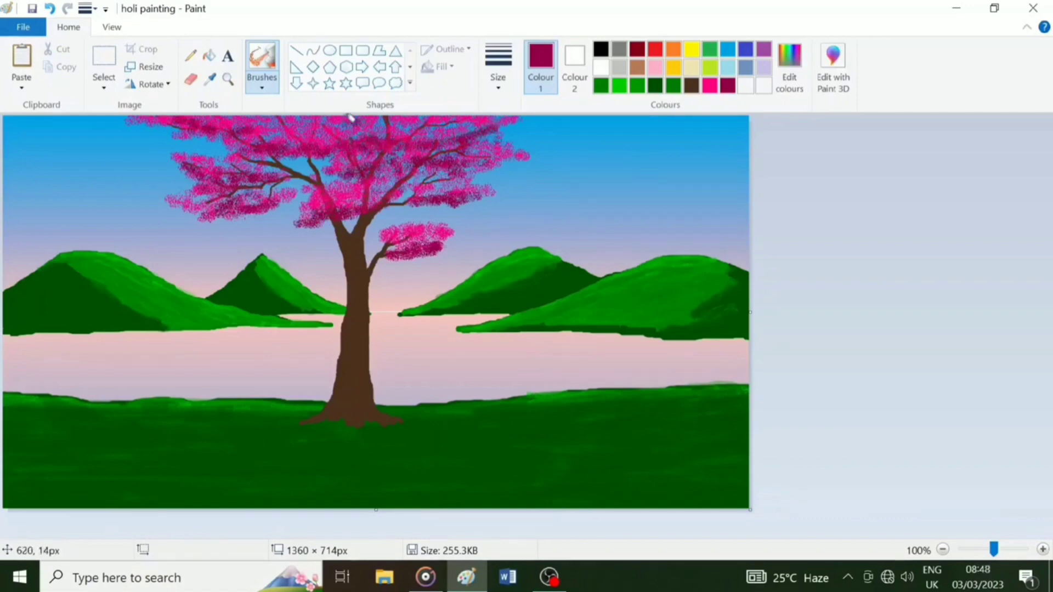
# Try light pink airbrush highlights on the foliage clusters and undo them
pyautogui.click(790, 77)
pyautogui.click(701, 201)
pyautogui.click(371, 400)
pyautogui.moveTo(293, 140)
pyautogui.mouseDown()
pyautogui.moveTo(348, 133)
pyautogui.moveTo(203, 190)
pyautogui.moveTo(430, 184)
pyautogui.moveTo(403, 156)
pyautogui.moveTo(417, 118)
pyautogui.moveTo(378, 193)
pyautogui.moveTo(301, 205)
pyautogui.moveTo(372, 149)
pyautogui.moveTo(423, 230)
pyautogui.moveTo(470, 150)
pyautogui.moveTo(447, 154)
pyautogui.mouseUp()
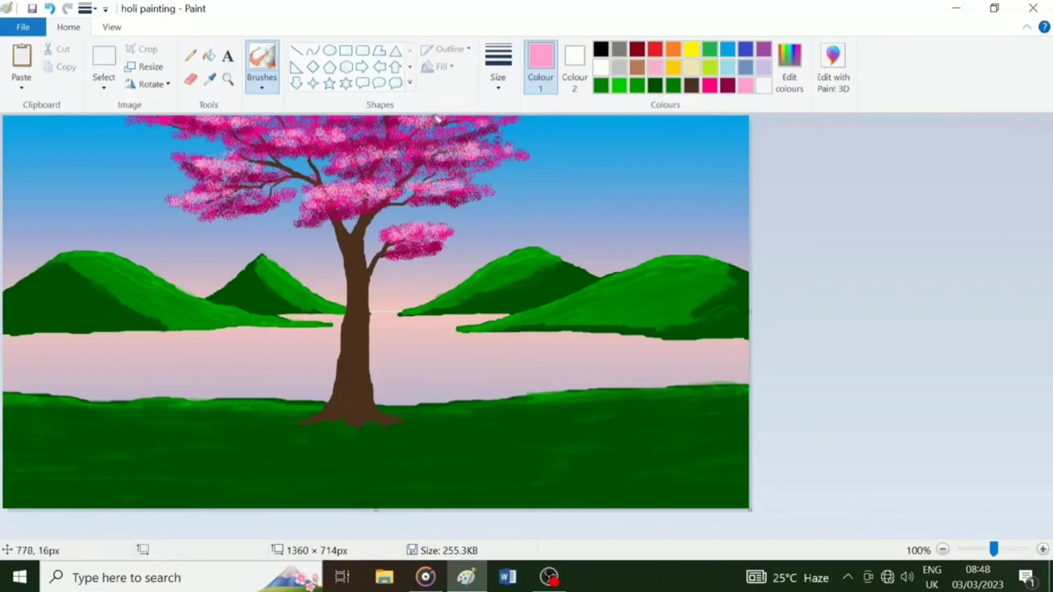
pyautogui.hotkey('ctrl', 'z')
pyautogui.hotkey('ctrl', 'z')
pyautogui.hotkey('ctrl', 'z')
pyautogui.hotkey('ctrl', 'z')
pyautogui.hotkey('ctrl', 'z')
pyautogui.hotkey('ctrl', 'z')
pyautogui.hotkey('ctrl', 'z')
pyautogui.hotkey('ctrl', 'z')
pyautogui.hotkey('ctrl', 'z')
# Highlight the upper parts of the foliage clusters with a medium pink, slightly darker than the previous light pink
pyautogui.click(790, 68)
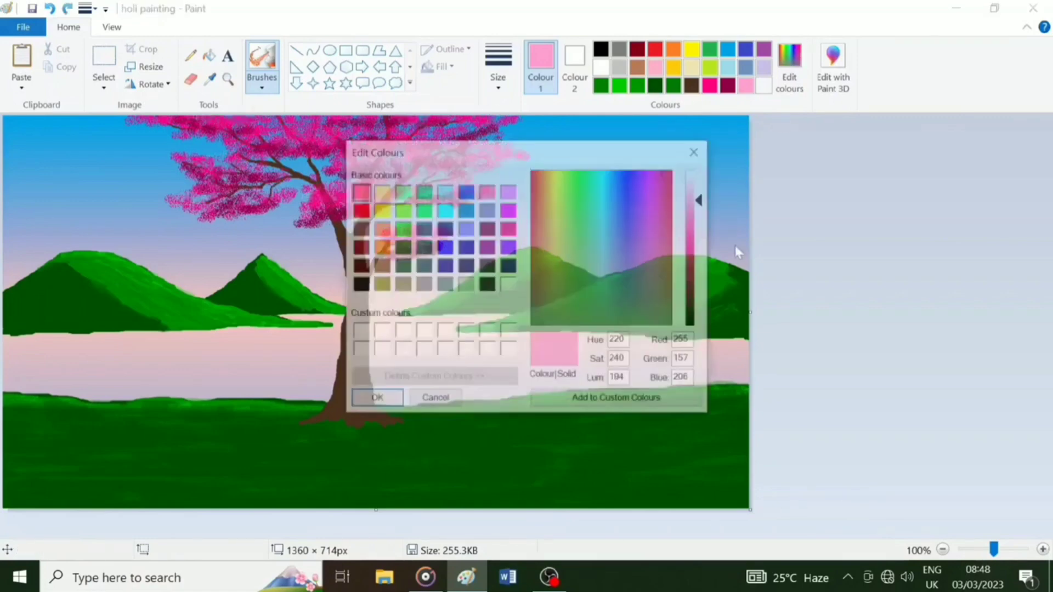
pyautogui.moveTo(701, 201); pyautogui.dragTo(701, 217)
pyautogui.click(376, 400)
pyautogui.moveTo(292, 136)
pyautogui.mouseDown()
pyautogui.moveTo(329, 125)
pyautogui.moveTo(282, 130)
pyautogui.moveTo(190, 111)
pyautogui.moveTo(213, 158)
pyautogui.moveTo(260, 161)
pyautogui.moveTo(193, 194)
pyautogui.moveTo(335, 185)
pyautogui.moveTo(365, 174)
pyautogui.moveTo(404, 116)
pyautogui.moveTo(424, 172)
pyautogui.moveTo(463, 181)
pyautogui.moveTo(498, 149)
pyautogui.moveTo(450, 149)
pyautogui.moveTo(503, 114)
pyautogui.moveTo(415, 218)
pyautogui.moveTo(440, 221)
pyautogui.moveTo(397, 226)
pyautogui.moveTo(393, 176)
pyautogui.moveTo(422, 235)
pyautogui.mouseUp()
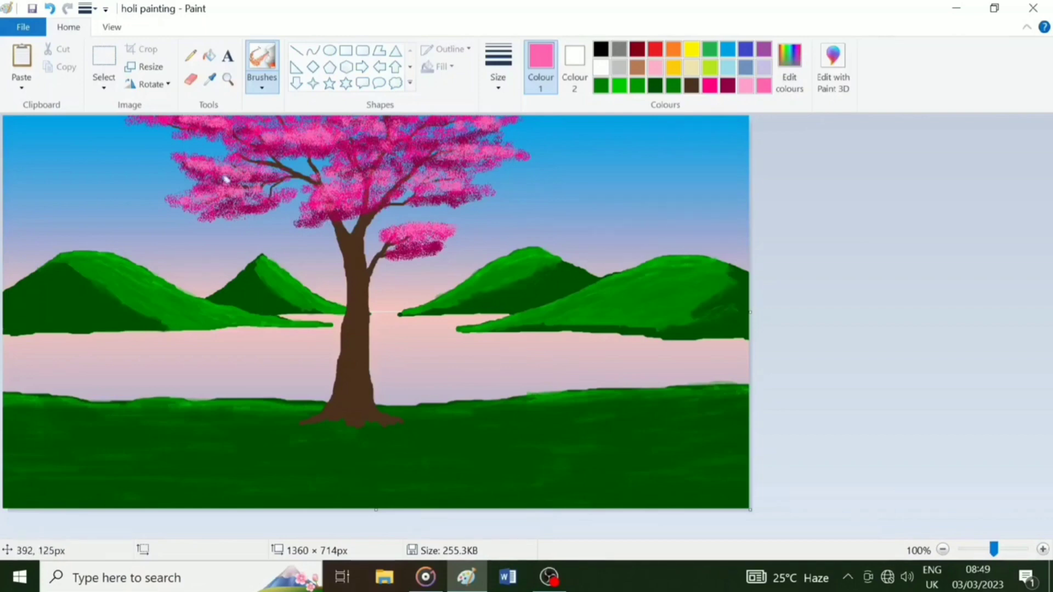
# Blend hot pink airbrush touches between the dark and light areas of the foliage
pyautogui.click(710, 85)
pyautogui.moveTo(208, 195)
pyautogui.mouseDown()
pyautogui.moveTo(170, 122)
pyautogui.moveTo(388, 173)
pyautogui.moveTo(407, 205)
pyautogui.moveTo(415, 191)
pyautogui.moveTo(330, 220)
pyautogui.mouseUp()
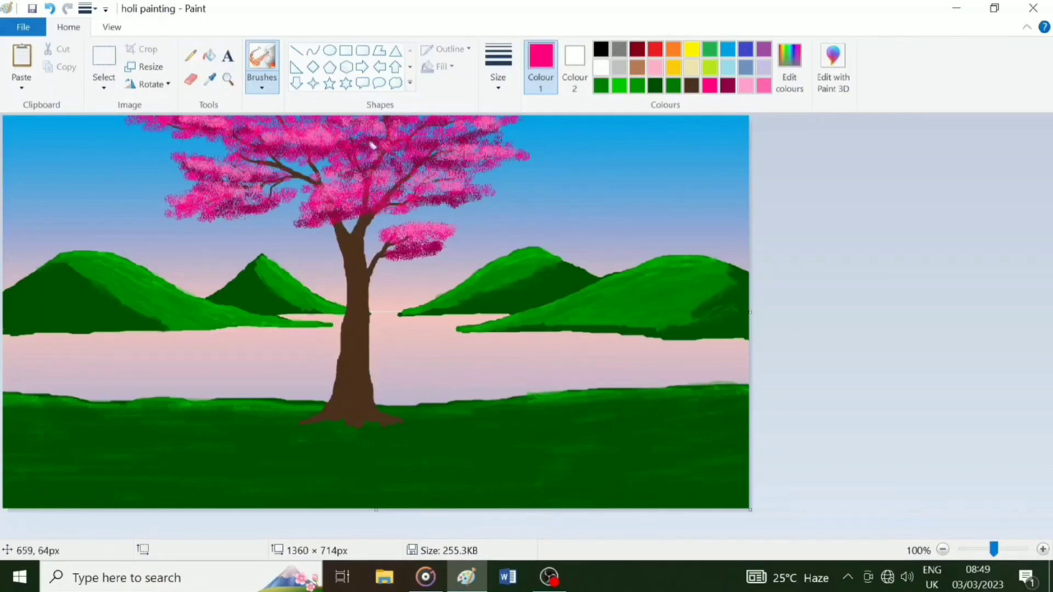
pyautogui.moveTo(370, 130)
pyautogui.mouseDown()
pyautogui.moveTo(395, 240)
pyautogui.moveTo(407, 240)
pyautogui.moveTo(337, 169)
pyautogui.mouseUp()
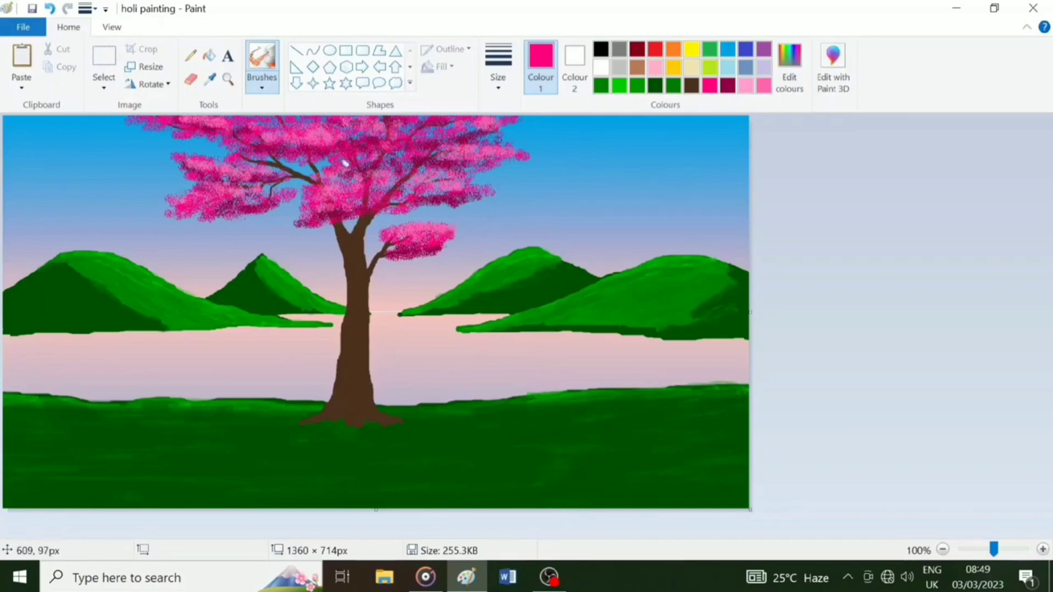
# Paint lighter brown bark highlights lengthwise from the fork to the roots of the trunk with the basic brush
pyautogui.click(692, 86)
pyautogui.click(263, 85)
pyautogui.click(262, 113)
pyautogui.click(790, 68)
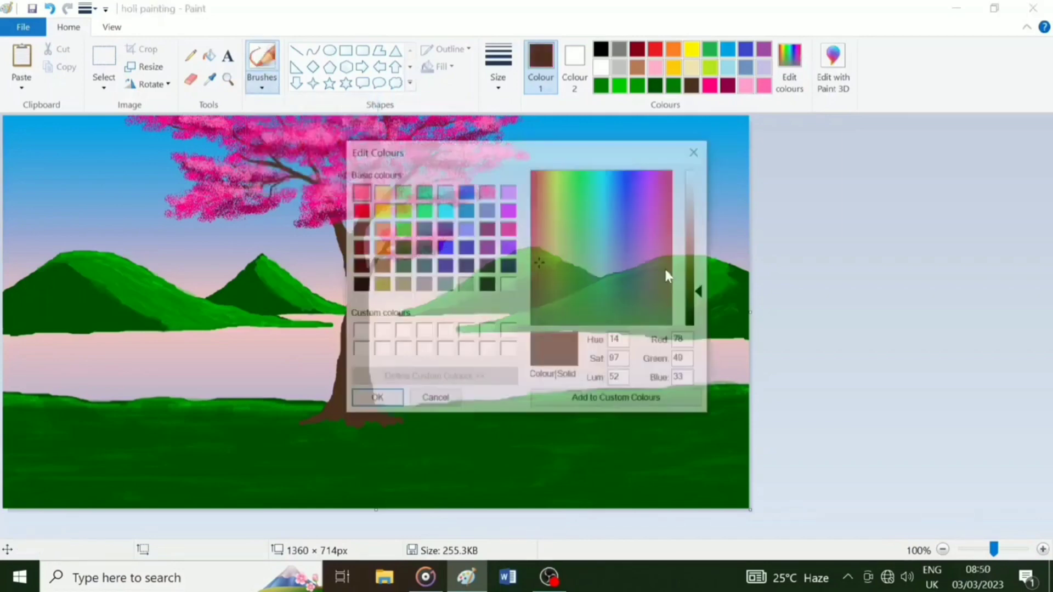
pyautogui.moveTo(702, 291); pyautogui.dragTo(704, 255)
pyautogui.click(375, 400)
pyautogui.moveTo(342, 221); pyautogui.dragTo(367, 417)
pyautogui.moveTo(369, 218)
pyautogui.mouseDown()
pyautogui.moveTo(370, 206)
pyautogui.moveTo(366, 372)
pyautogui.mouseUp()
pyautogui.moveTo(366, 277)
pyautogui.mouseDown()
pyautogui.moveTo(359, 351)
pyautogui.moveTo(340, 411)
pyautogui.mouseUp()
pyautogui.moveTo(352, 346)
pyautogui.mouseDown()
pyautogui.moveTo(337, 414)
pyautogui.moveTo(356, 393)
pyautogui.mouseUp()
pyautogui.moveTo(363, 361); pyautogui.dragTo(365, 410)
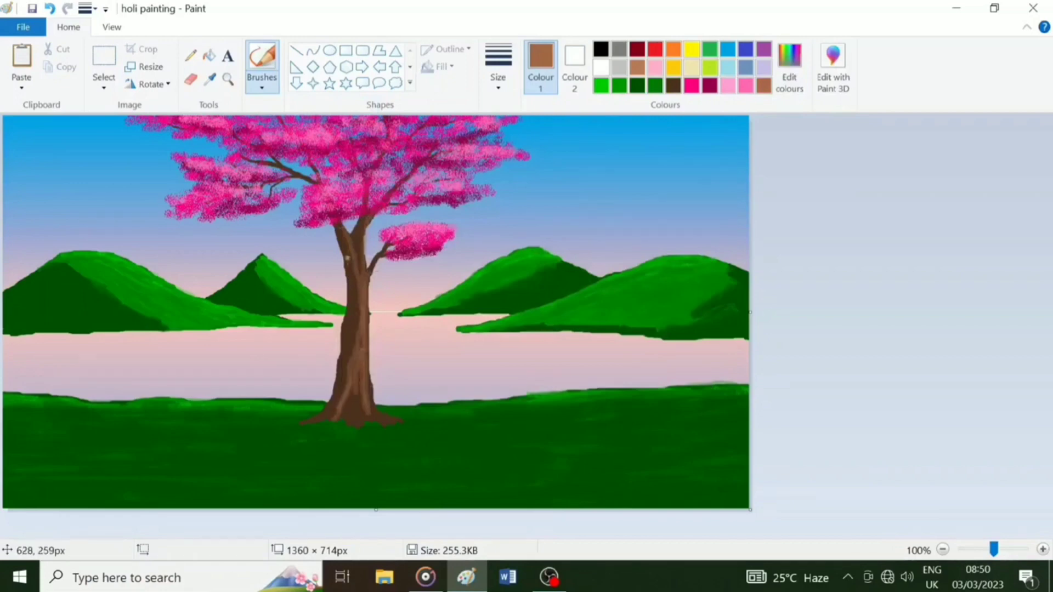
pyautogui.moveTo(337, 226); pyautogui.dragTo(348, 260)
pyautogui.hotkey('ctrl', 'z')
pyautogui.moveTo(353, 309); pyautogui.dragTo(358, 358)
# Layer medium and lighter brown bark strokes over the middle and lower trunk
pyautogui.click(789, 66)
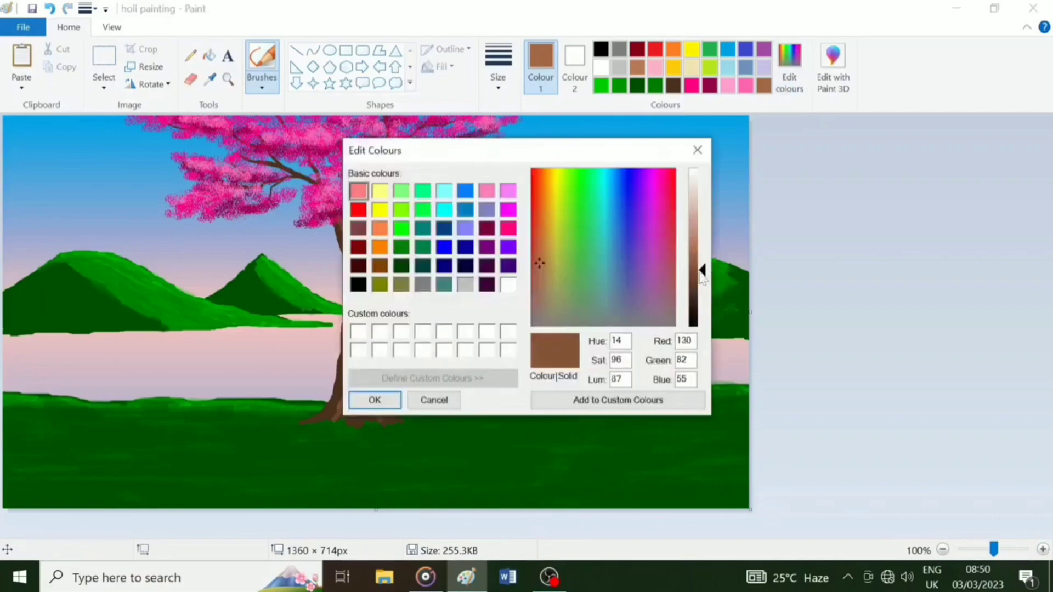
pyautogui.click(367, 400)
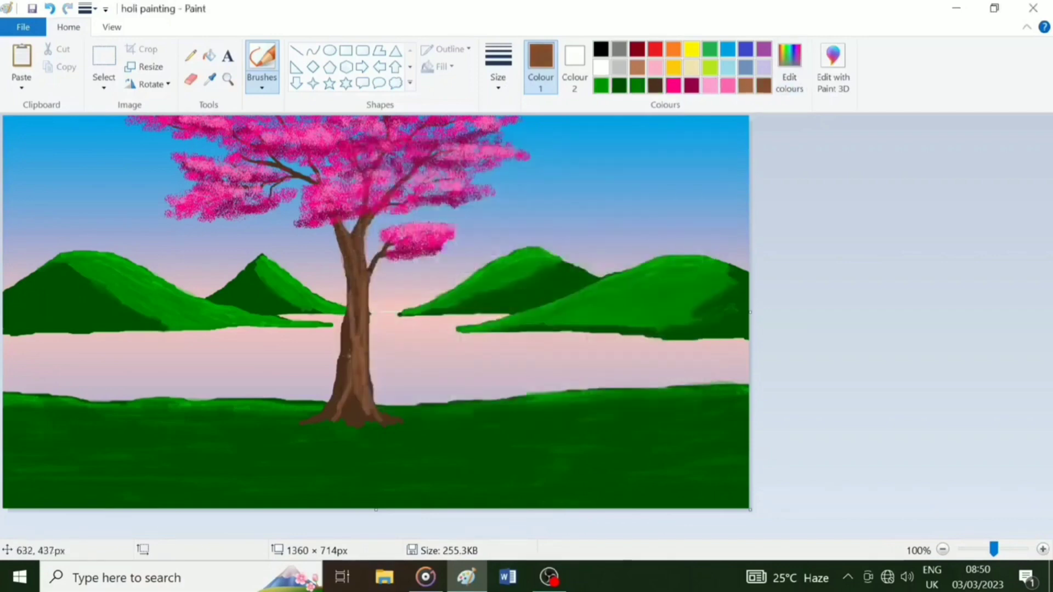
pyautogui.moveTo(347, 324); pyautogui.dragTo(346, 360)
pyautogui.hotkey('ctrl', 'z')
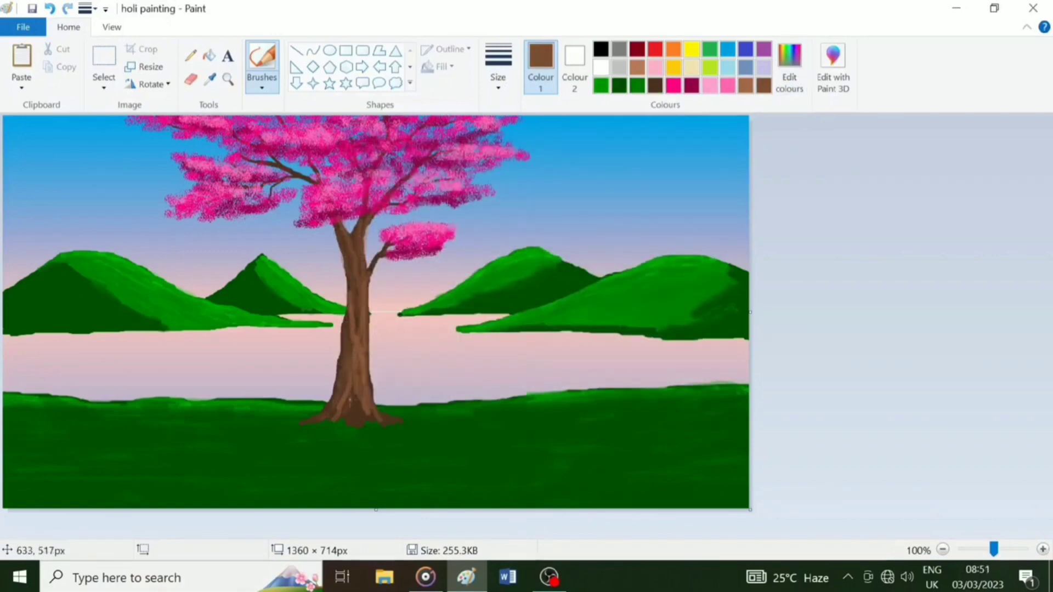
pyautogui.click(746, 86)
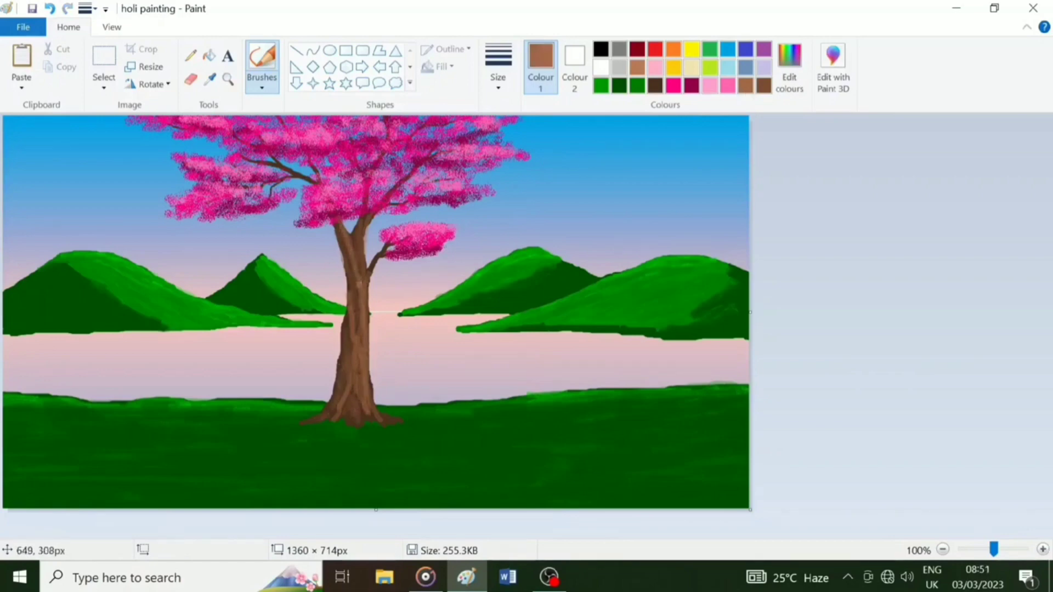
pyautogui.moveTo(350, 325); pyautogui.dragTo(358, 406)
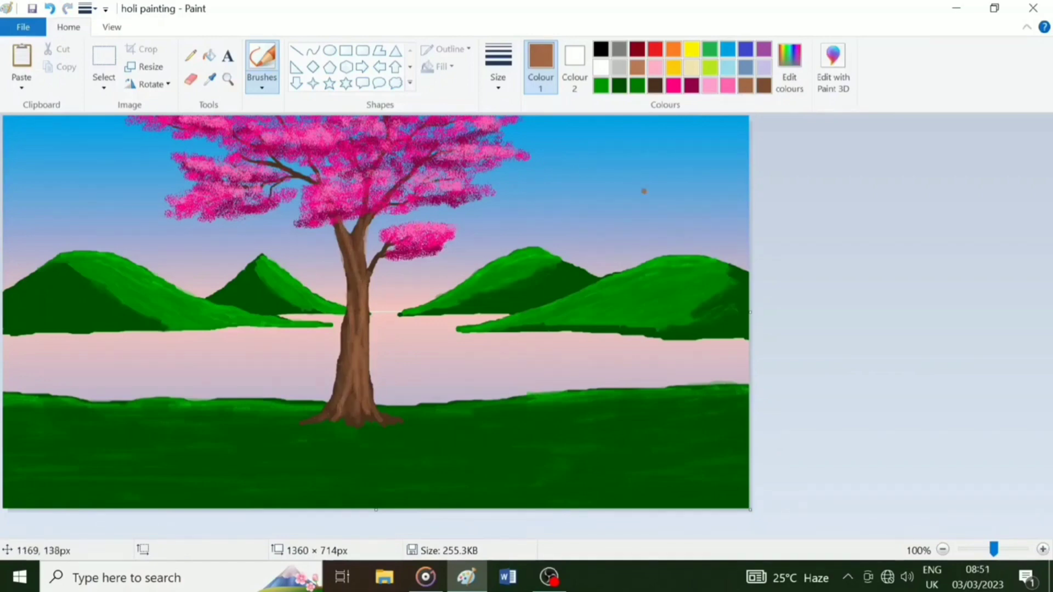
# Darken the trunk's bark with dark brown strokes to tone down the lighter streaks
pyautogui.click(765, 86)
pyautogui.click(655, 86)
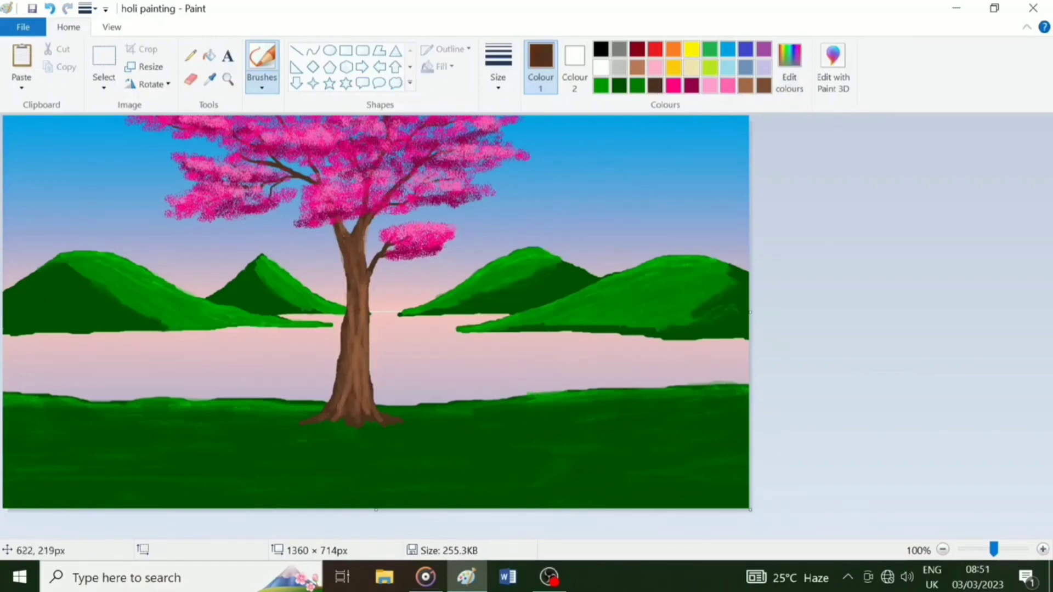
pyautogui.moveTo(362, 283)
pyautogui.mouseDown()
pyautogui.moveTo(363, 370)
pyautogui.moveTo(341, 411)
pyautogui.moveTo(360, 370)
pyautogui.moveTo(344, 400)
pyautogui.mouseUp()
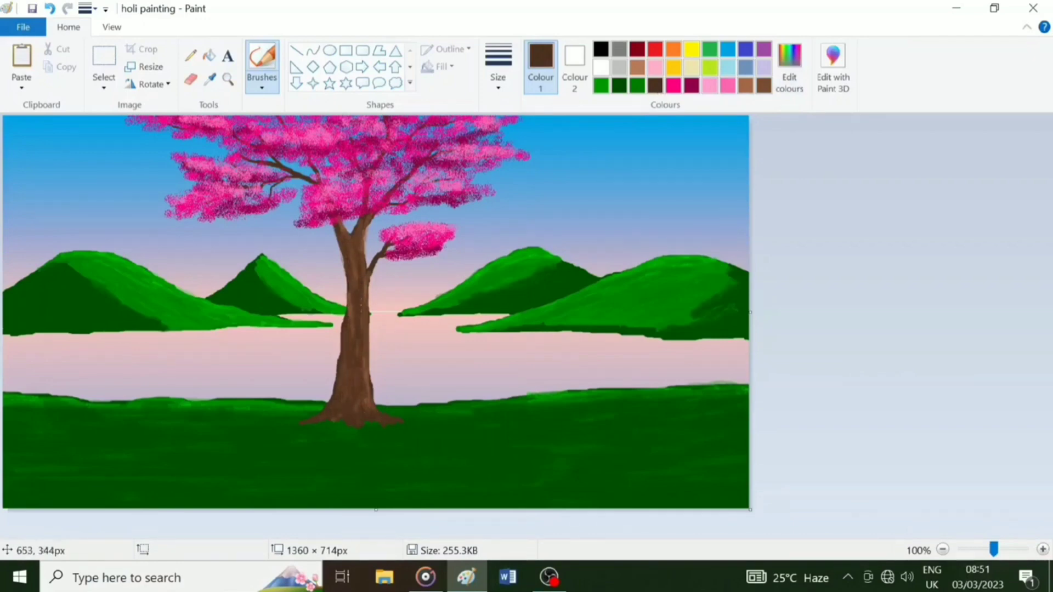
# Add fine light brown bark lines down the trunk and roots with the thinnest brush, plus dark brown strokes on the upper trunk
pyautogui.click(745, 87)
pyautogui.click(498, 74)
pyautogui.click(510, 118)
pyautogui.moveTo(349, 239); pyautogui.dragTo(360, 390)
pyautogui.moveTo(362, 305); pyautogui.dragTo(360, 406)
pyautogui.moveTo(352, 326)
pyautogui.mouseDown()
pyautogui.moveTo(364, 414)
pyautogui.moveTo(393, 424)
pyautogui.mouseUp()
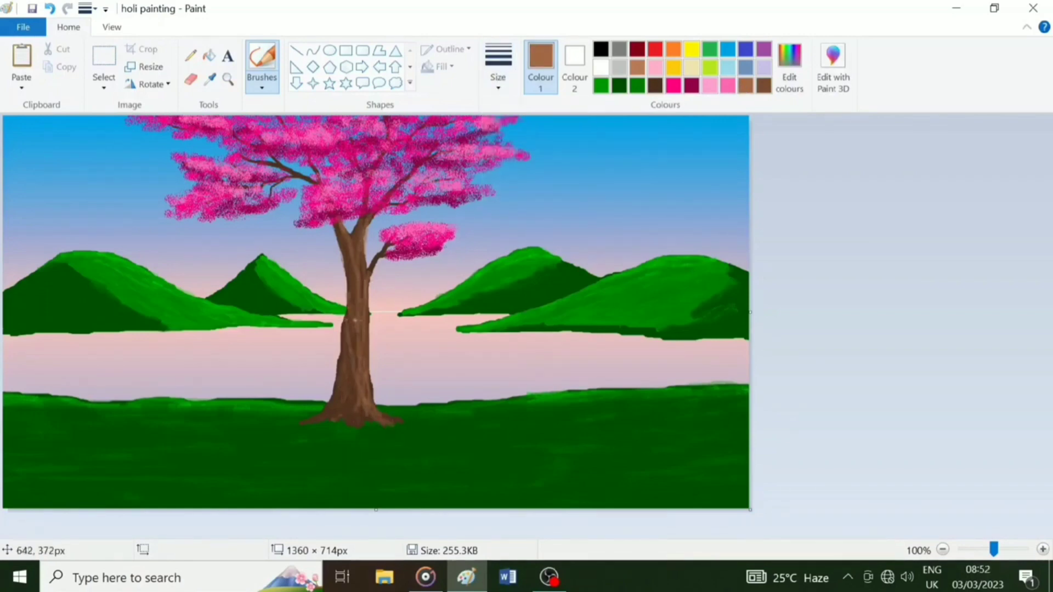
pyautogui.click(656, 87)
pyautogui.moveTo(350, 250); pyautogui.dragTo(353, 321)
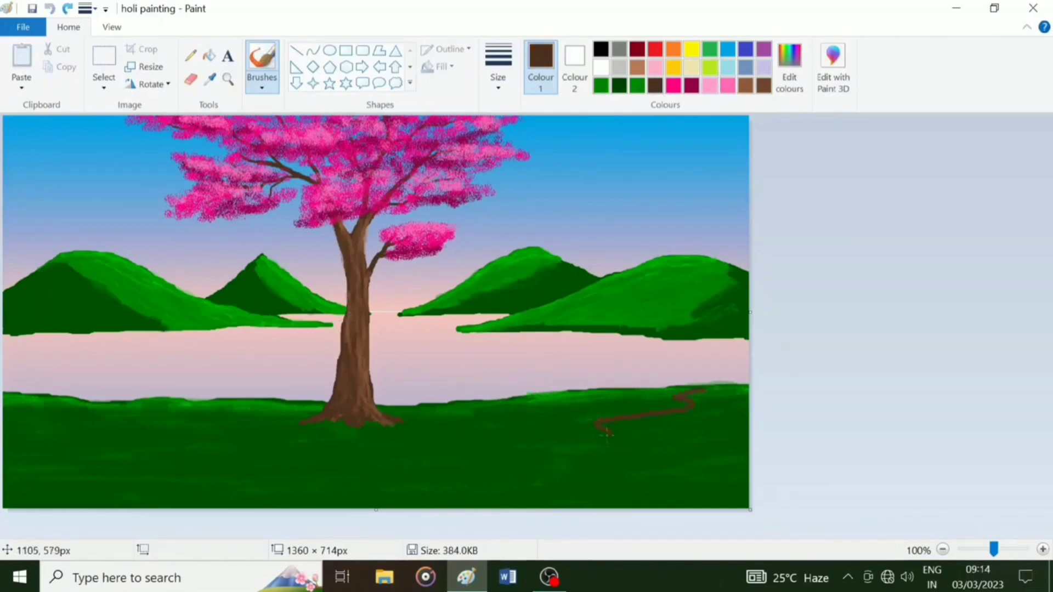
# Paint a winding dark brown path from the far bank across the grass to the foreground's lower edge, filled solid
pyautogui.moveTo(609, 434); pyautogui.dragTo(358, 504)
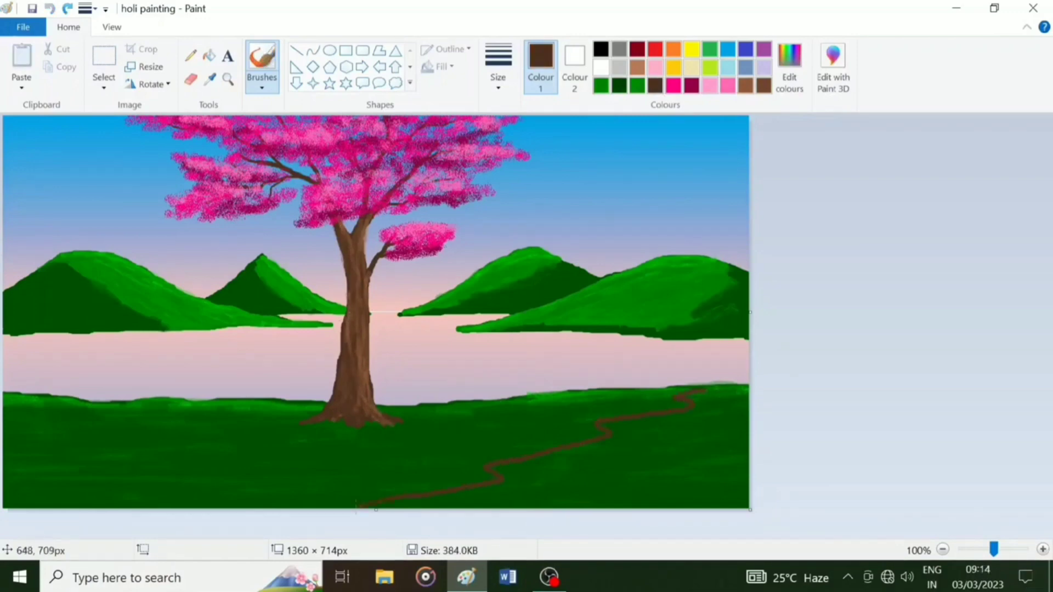
pyautogui.moveTo(743, 393); pyautogui.dragTo(690, 439)
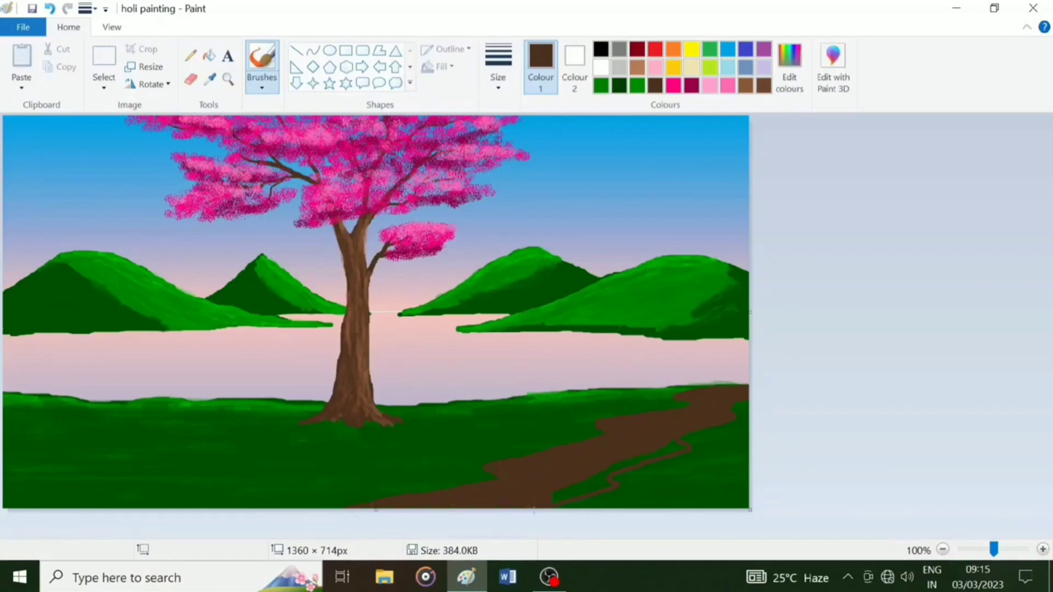
pyautogui.click(499, 77)
pyautogui.click(517, 126)
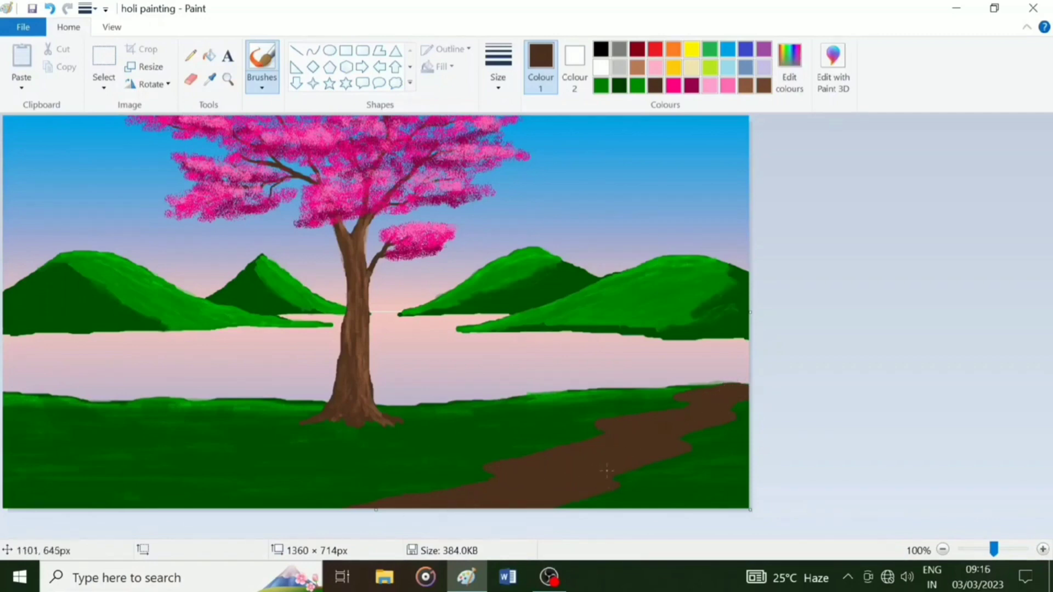
# Add lighter brown horizontal strokes along the whole path with the basic brush
pyautogui.click(261, 82)
pyautogui.click(262, 110)
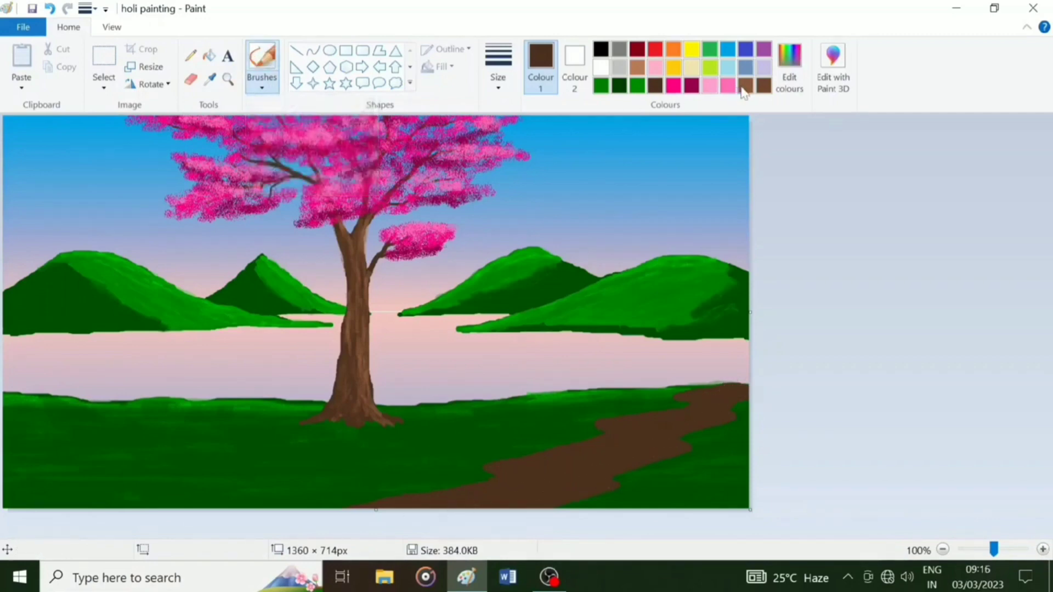
pyautogui.click(746, 86)
pyautogui.click(498, 80)
pyautogui.click(514, 175)
pyautogui.moveTo(687, 418)
pyautogui.mouseDown()
pyautogui.moveTo(459, 503)
pyautogui.moveTo(536, 485)
pyautogui.moveTo(461, 492)
pyautogui.moveTo(565, 478)
pyautogui.moveTo(583, 455)
pyautogui.moveTo(591, 480)
pyautogui.moveTo(657, 439)
pyautogui.moveTo(637, 431)
pyautogui.moveTo(709, 412)
pyautogui.moveTo(718, 393)
pyautogui.moveTo(740, 389)
pyautogui.mouseUp()
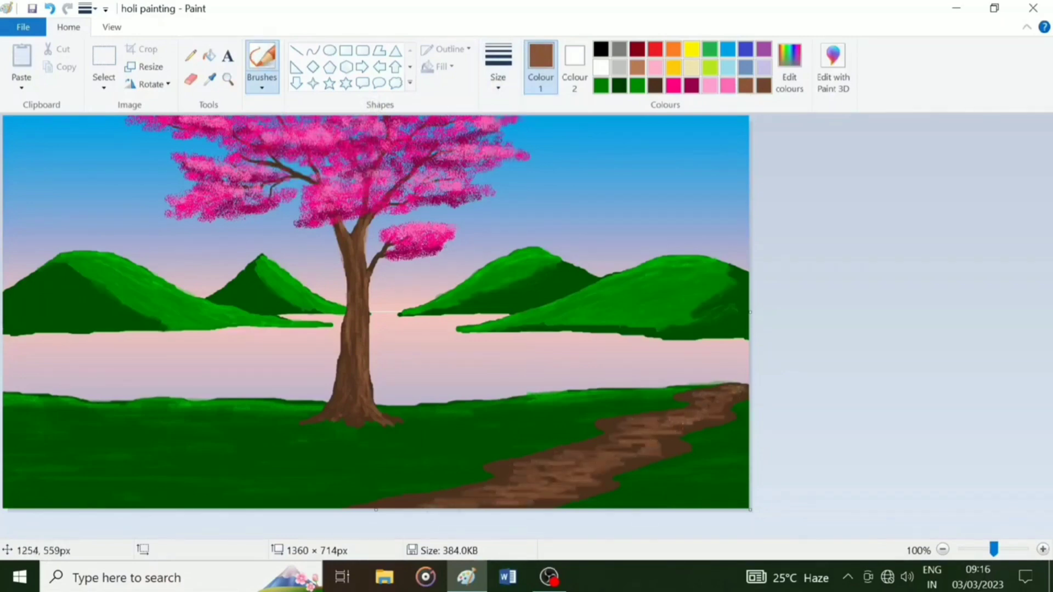
pyautogui.moveTo(691, 422); pyautogui.dragTo(573, 470)
# Tone down the path's light streaks with dark brown strokes along its length
pyautogui.click(661, 86)
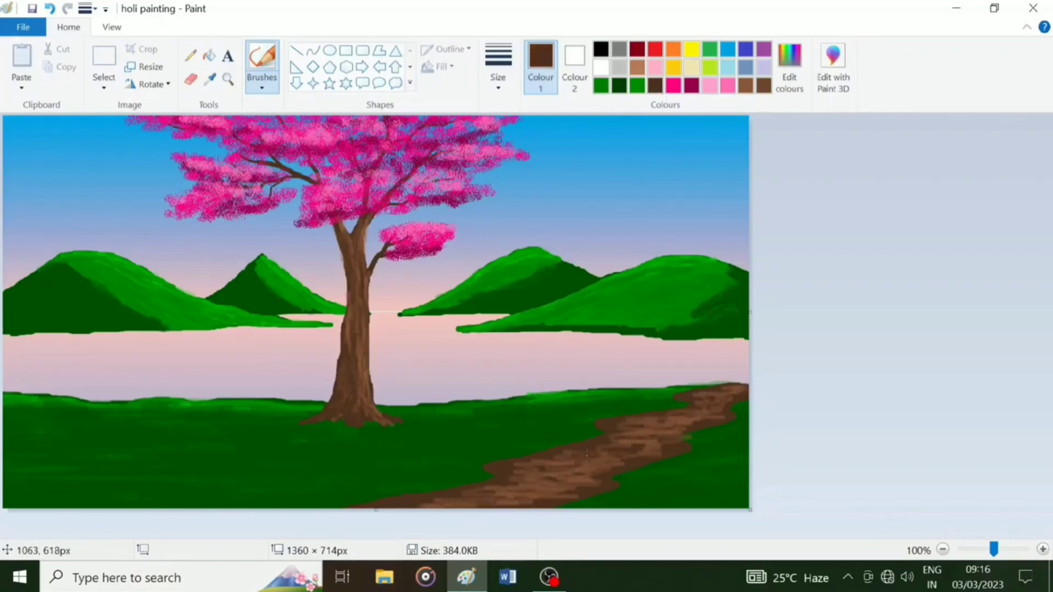
pyautogui.moveTo(448, 496)
pyautogui.mouseDown()
pyautogui.moveTo(522, 504)
pyautogui.moveTo(572, 484)
pyautogui.mouseUp()
pyautogui.moveTo(648, 428)
pyautogui.mouseDown()
pyautogui.moveTo(663, 453)
pyautogui.moveTo(626, 467)
pyautogui.moveTo(567, 462)
pyautogui.moveTo(722, 417)
pyautogui.moveTo(698, 405)
pyautogui.moveTo(744, 387)
pyautogui.mouseUp()
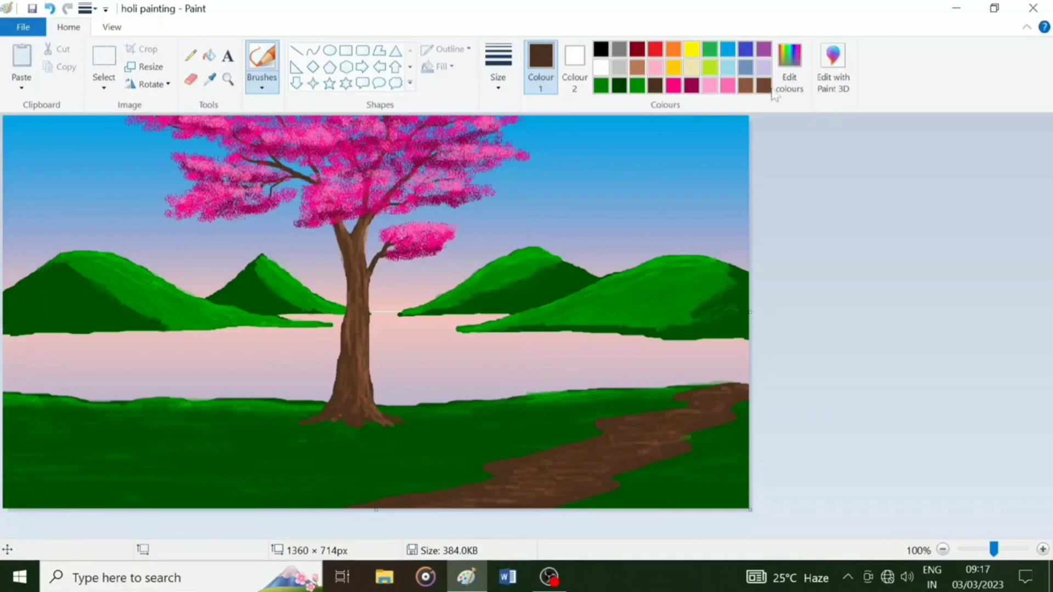
# Mix a darker brown and shade the winding edges of the path with it
pyautogui.click(789, 71)
pyautogui.click(703, 307)
pyautogui.click(369, 400)
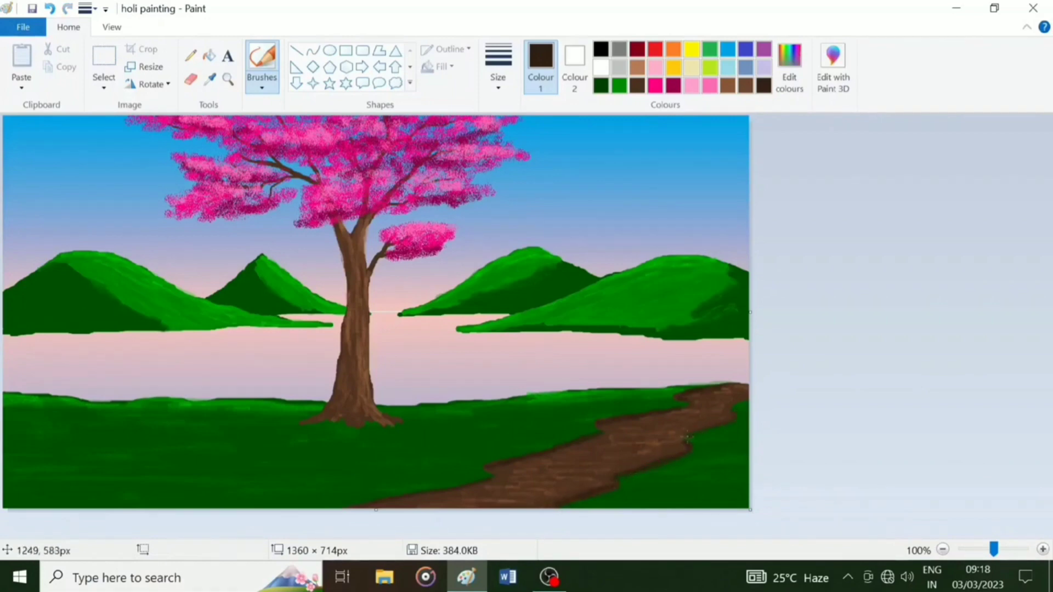
# Mix a lighter brown and paint highlight strokes along the middle of the path
pyautogui.click(727, 86)
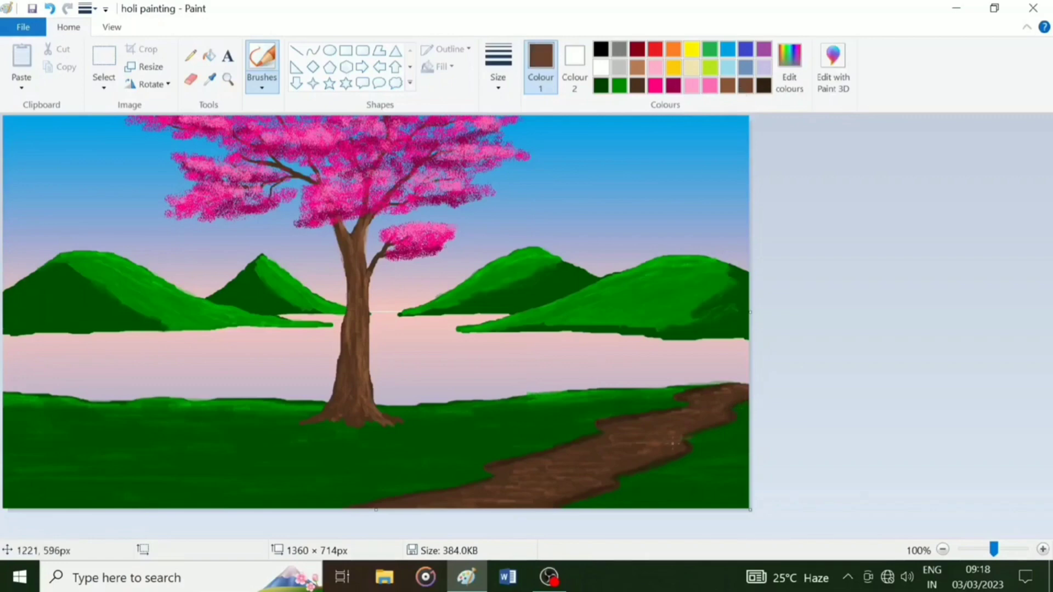
pyautogui.click(789, 67)
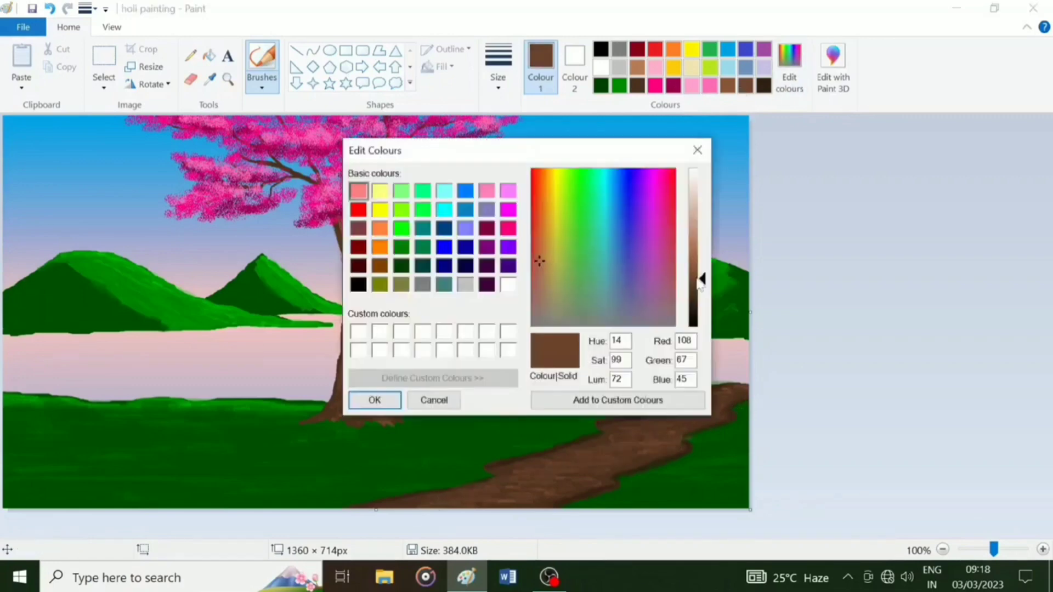
pyautogui.moveTo(702, 280); pyautogui.dragTo(701, 264)
pyautogui.click(374, 400)
pyautogui.hotkey('ctrl', 'z')
pyautogui.moveTo(698, 411)
pyautogui.mouseDown()
pyautogui.moveTo(553, 474)
pyautogui.moveTo(423, 502)
pyautogui.moveTo(538, 488)
pyautogui.moveTo(524, 481)
pyautogui.moveTo(457, 504)
pyautogui.moveTo(529, 493)
pyautogui.mouseUp()
# Blend fine dark brown strokes between the path's lighter highlights
pyautogui.click(498, 72)
pyautogui.click(533, 127)
pyautogui.click(620, 86)
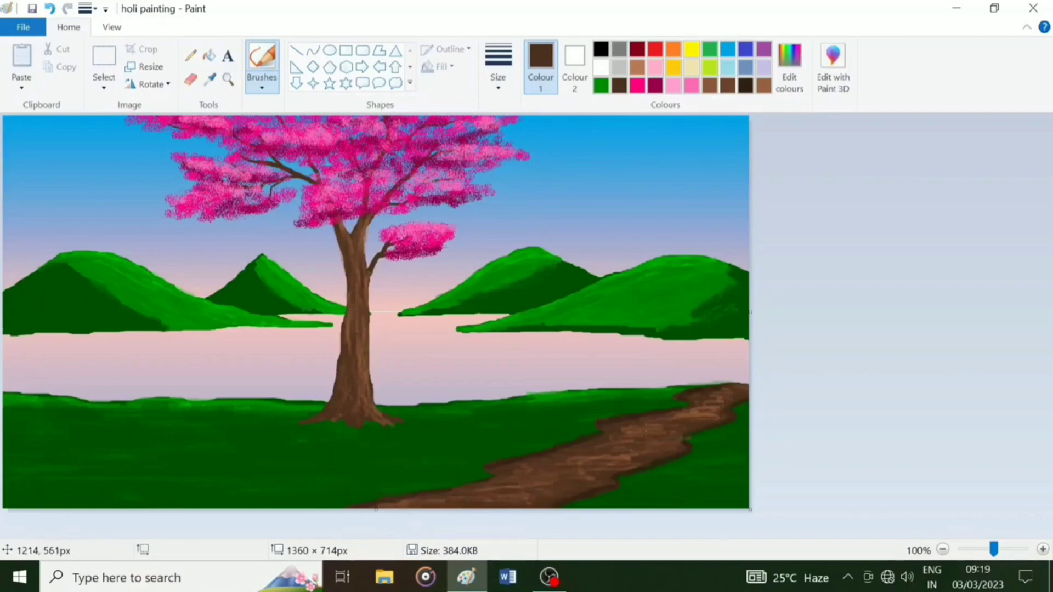
pyautogui.moveTo(599, 461)
pyautogui.mouseDown()
pyautogui.moveTo(510, 504)
pyautogui.moveTo(717, 418)
pyautogui.mouseUp()
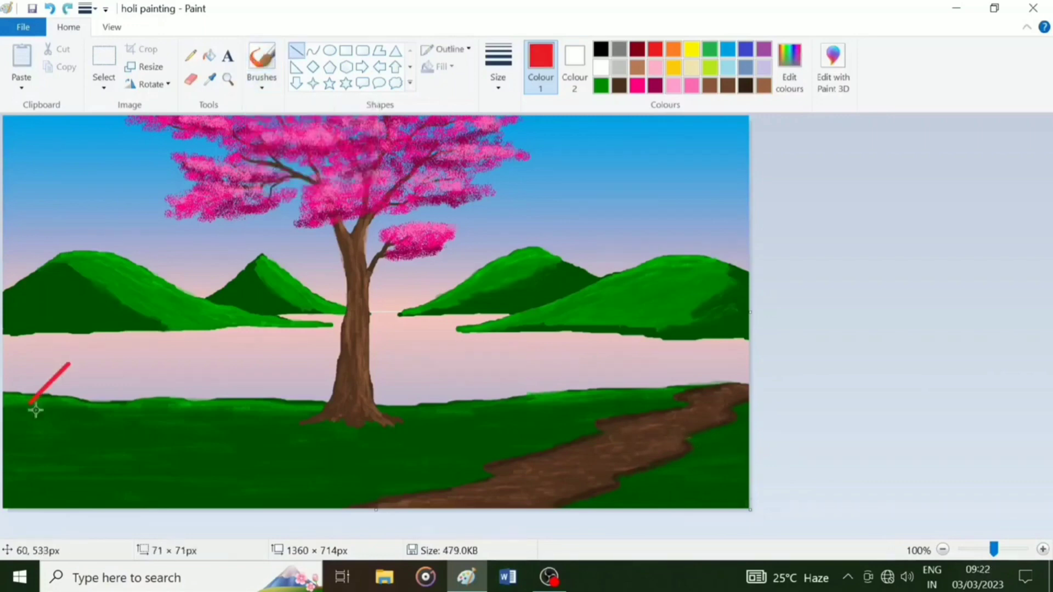
# Draw a house roof outline in red straight lines on the near bank left of the tree, with gable and slanted side
pyautogui.moveTo(68, 363); pyautogui.dragTo(112, 402)
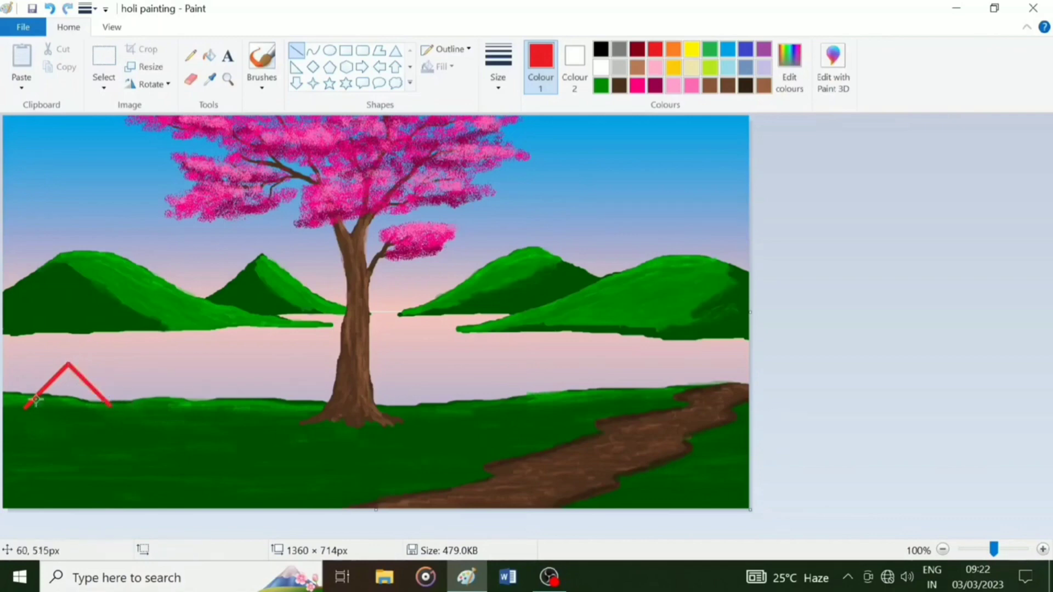
pyautogui.moveTo(36, 401); pyautogui.dragTo(38, 445)
pyautogui.hotkey('ctrl', 'z')
pyautogui.moveTo(68, 363); pyautogui.dragTo(176, 396)
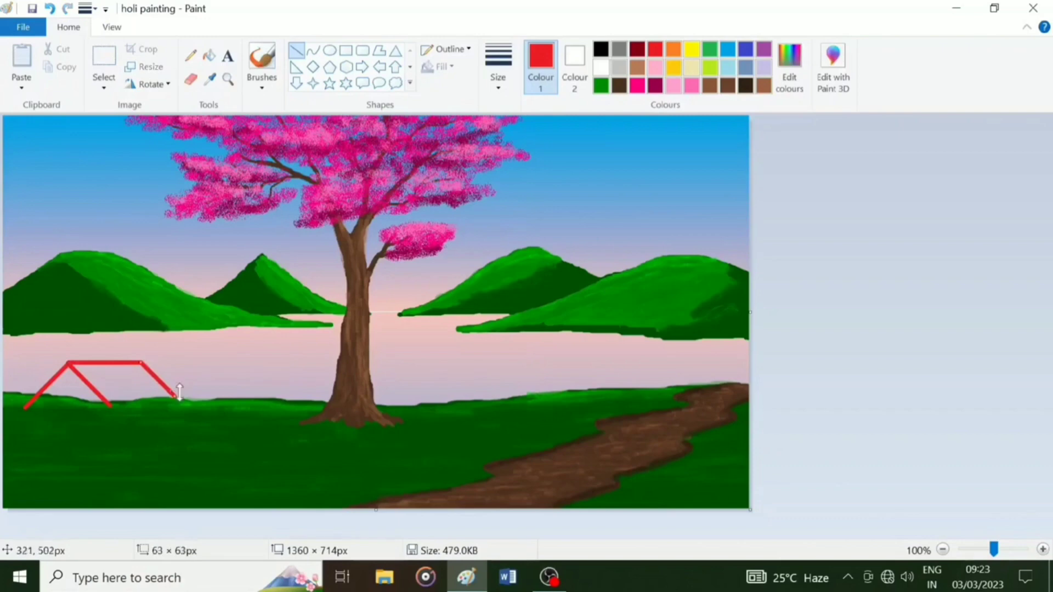
pyautogui.hotkey('ctrl', 'z')
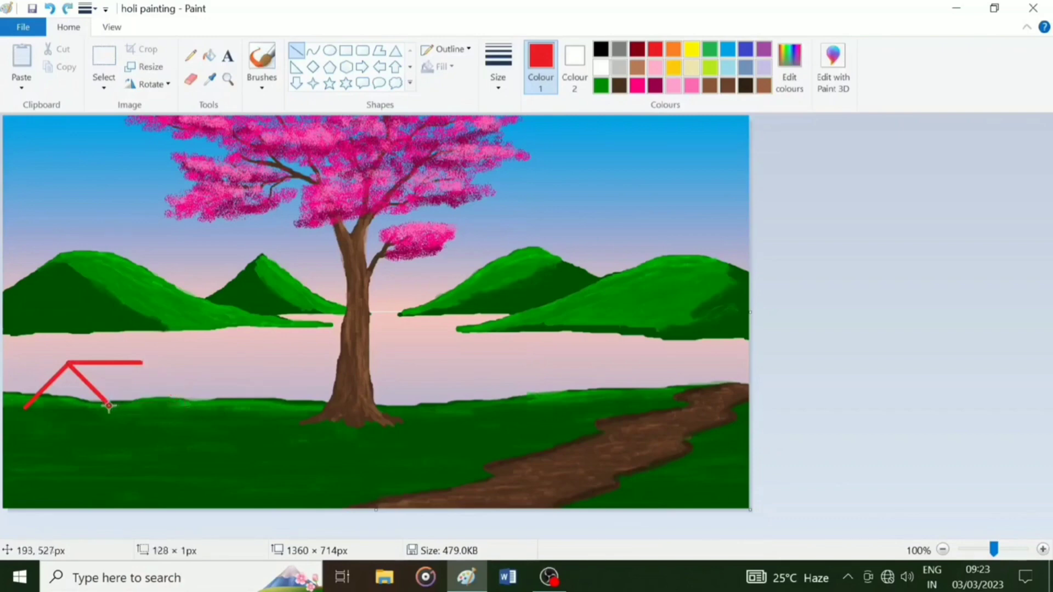
pyautogui.moveTo(108, 406); pyautogui.dragTo(181, 406)
pyautogui.moveTo(141, 362); pyautogui.dragTo(181, 406)
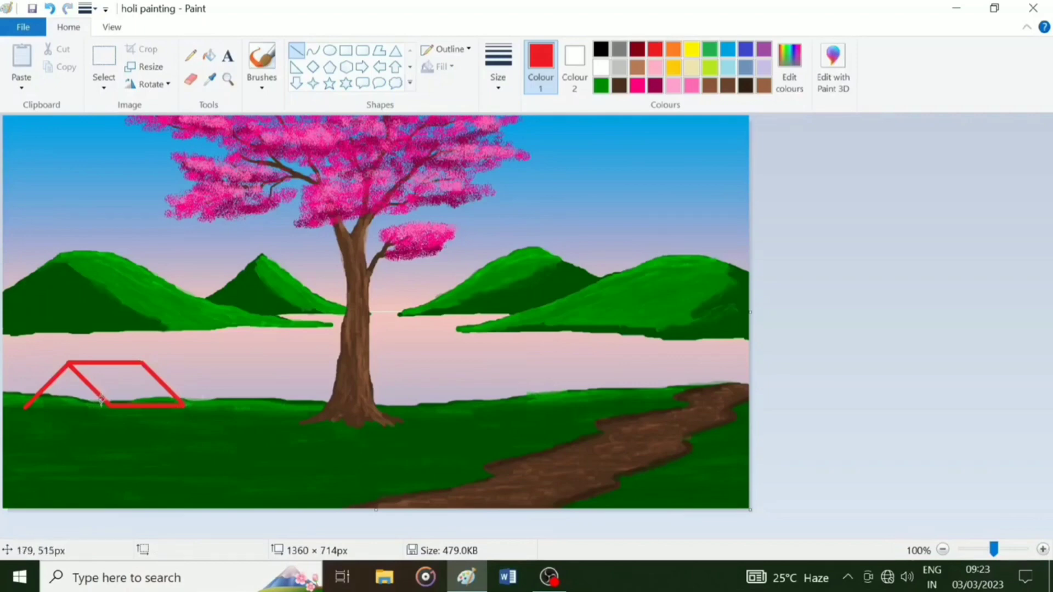
# Outline the house walls beneath the roof with straight lines, dark grey for the gable wall and light grey for the side wall
pyautogui.click(619, 50)
pyautogui.moveTo(34, 399); pyautogui.dragTo(34, 449)
pyautogui.moveTo(103, 401); pyautogui.dragTo(103, 450)
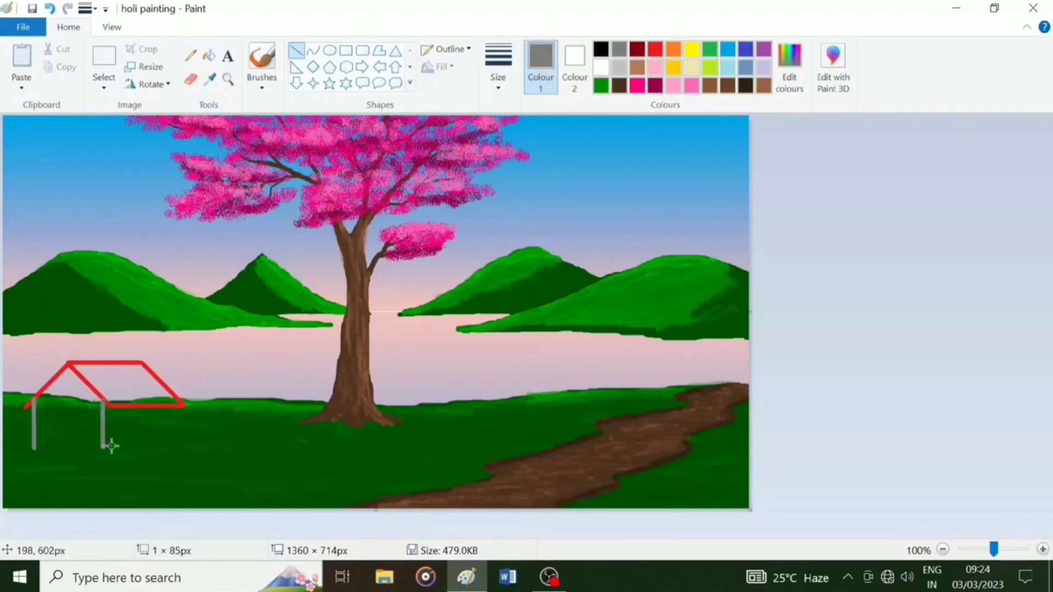
pyautogui.click(619, 68)
pyautogui.moveTo(174, 405); pyautogui.dragTo(174, 447)
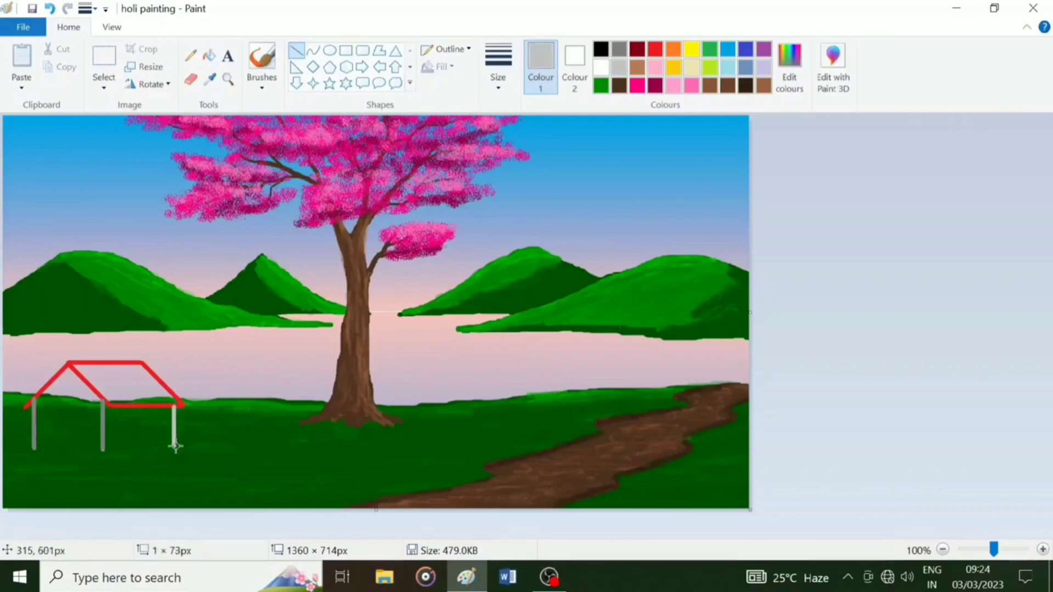
pyautogui.click(618, 50)
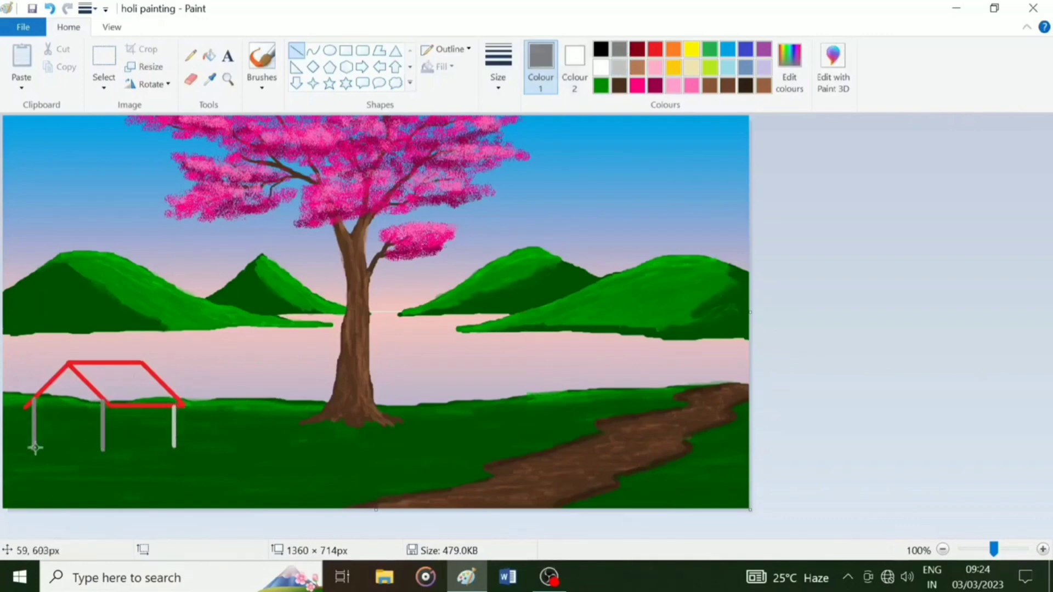
pyautogui.moveTo(34, 449); pyautogui.dragTo(174, 449)
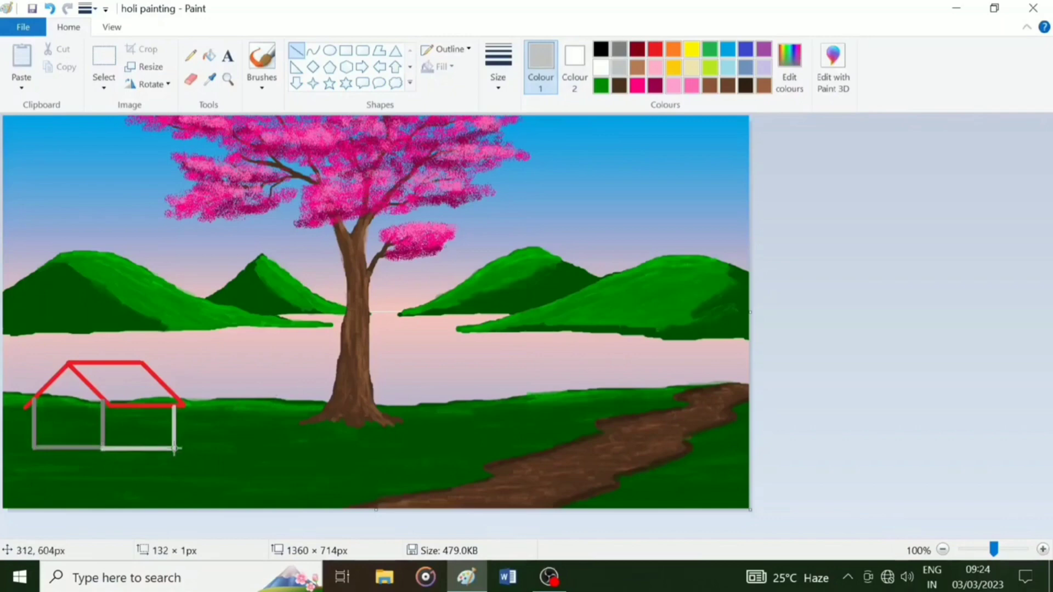
pyautogui.click(206, 448)
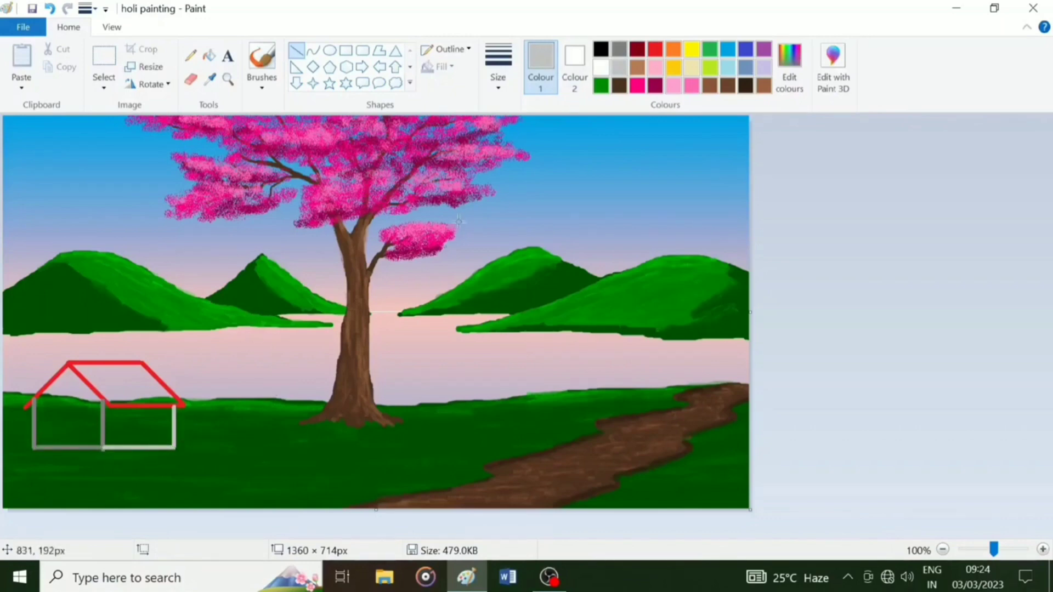
# Draw dark grey lines along the underside of the gable roof to close the gable wall outline
pyautogui.click(262, 57)
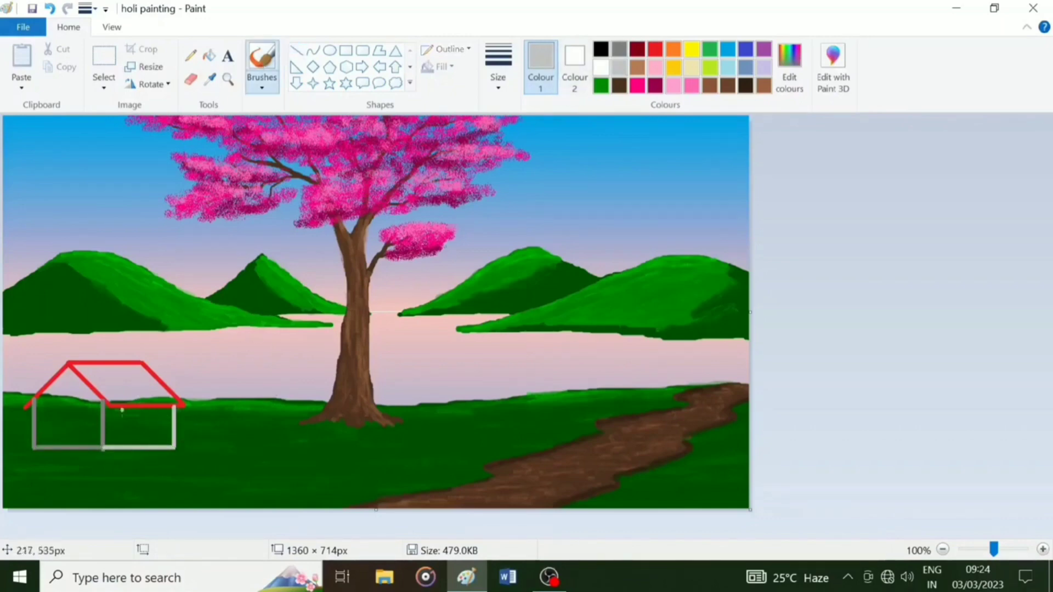
pyautogui.click(621, 53)
pyautogui.click(296, 50)
pyautogui.moveTo(68, 364)
pyautogui.mouseDown()
pyautogui.moveTo(33, 409)
pyautogui.moveTo(33, 399)
pyautogui.moveTo(99, 400)
pyautogui.moveTo(110, 412)
pyautogui.mouseUp()
pyautogui.click(66, 422)
pyautogui.click(93, 418)
# Close the side wall's upper edge and fill the wall with light grey brush strokes
pyautogui.click(619, 67)
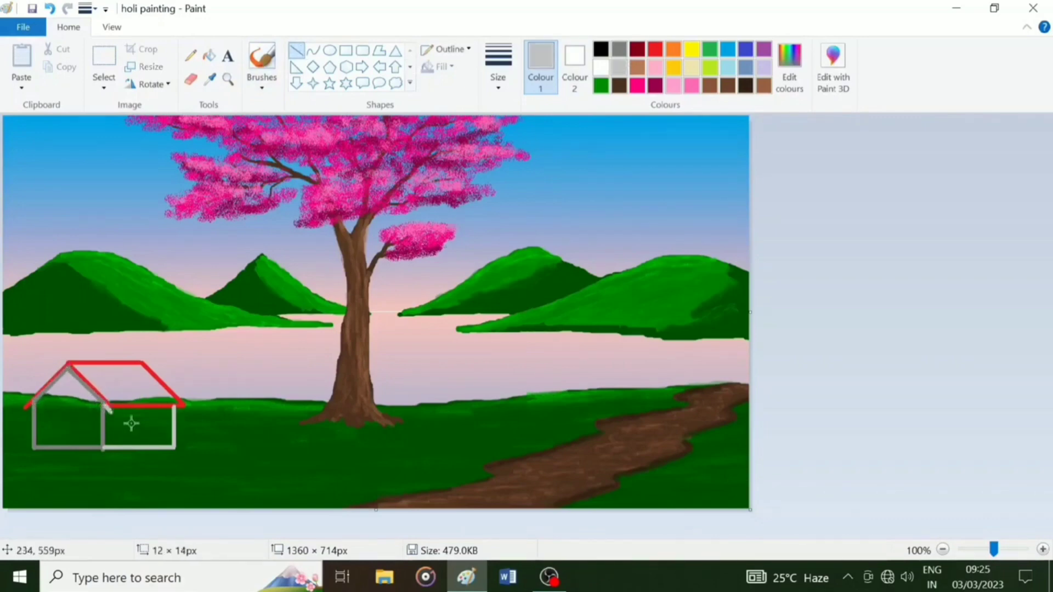
pyautogui.click(262, 87)
pyautogui.click(265, 112)
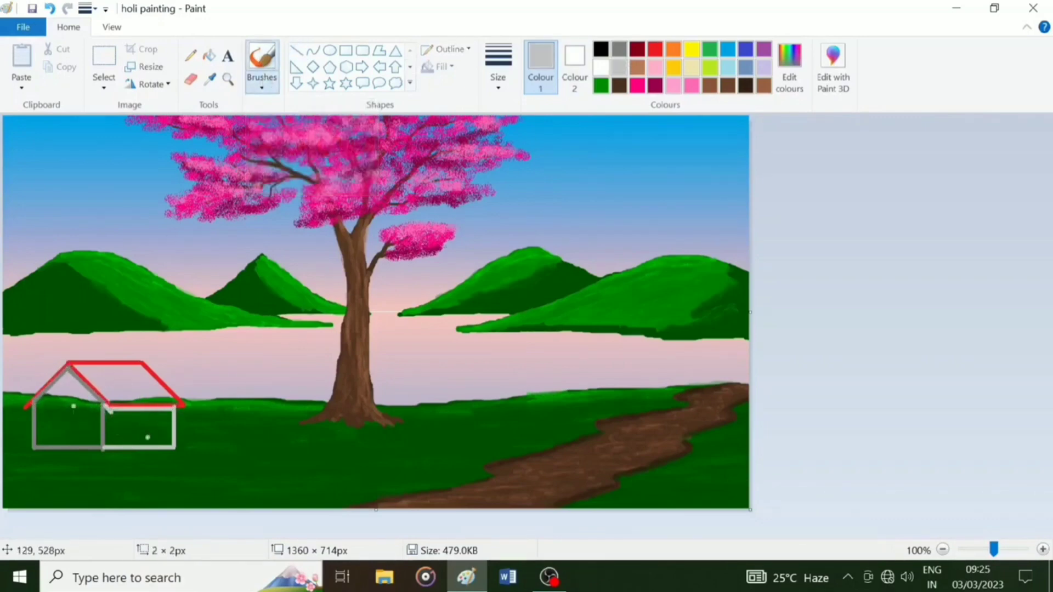
pyautogui.moveTo(108, 411)
pyautogui.mouseDown()
pyautogui.moveTo(116, 435)
pyautogui.moveTo(168, 415)
pyautogui.moveTo(164, 436)
pyautogui.mouseUp()
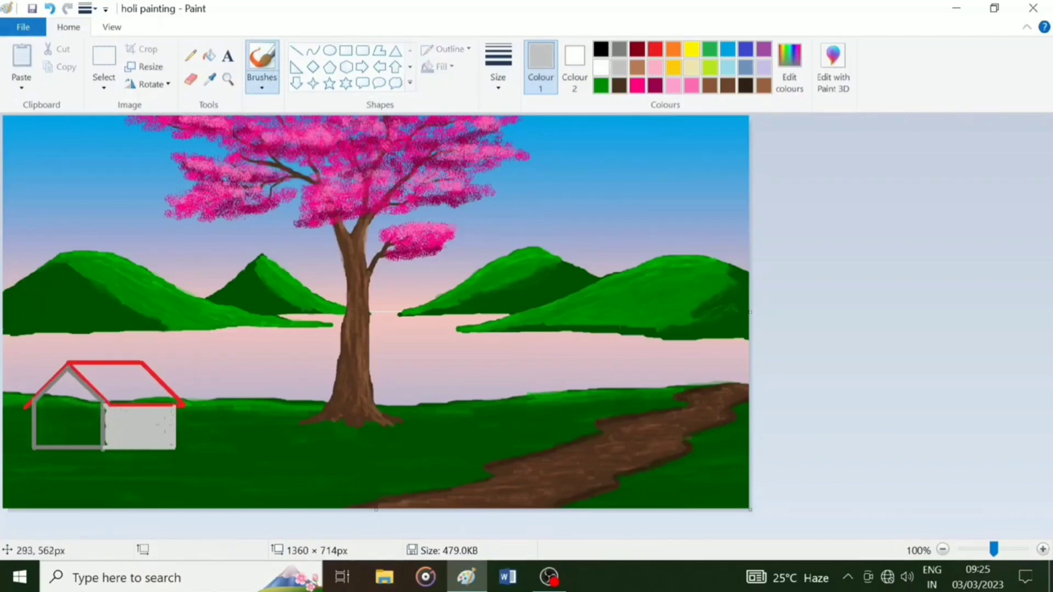
# Fill the gable wall with dark grey and straighten its corner with the side wall using a light grey line
pyautogui.click(619, 49)
pyautogui.moveTo(80, 422)
pyautogui.mouseDown()
pyautogui.moveTo(67, 376)
pyautogui.moveTo(47, 398)
pyautogui.moveTo(58, 437)
pyautogui.moveTo(67, 393)
pyautogui.moveTo(59, 425)
pyautogui.moveTo(82, 442)
pyautogui.mouseUp()
pyautogui.click(619, 67)
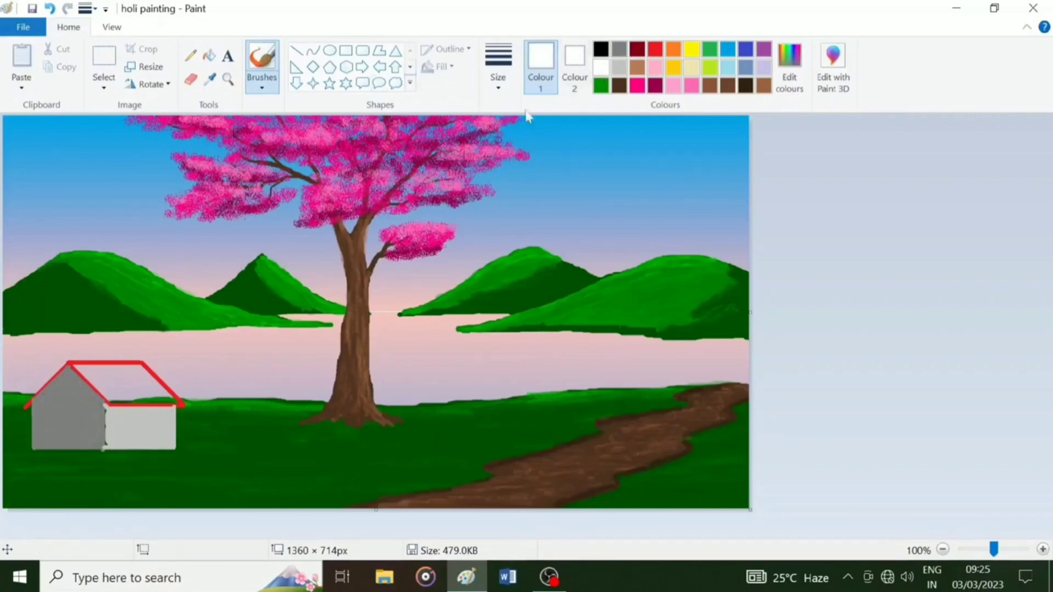
pyautogui.click(296, 51)
pyautogui.moveTo(106, 402); pyautogui.dragTo(107, 445)
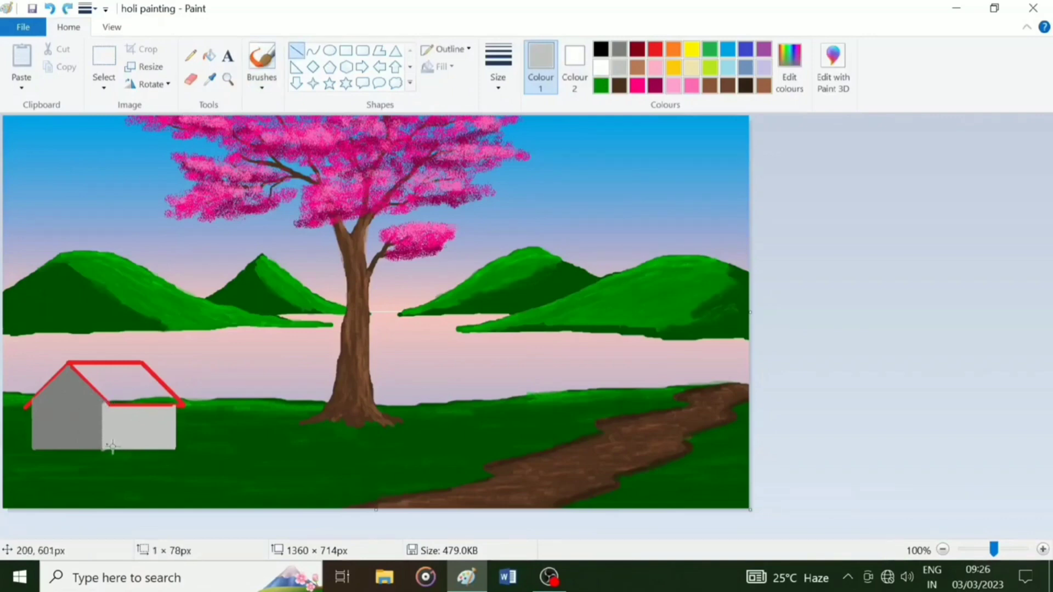
pyautogui.click(261, 60)
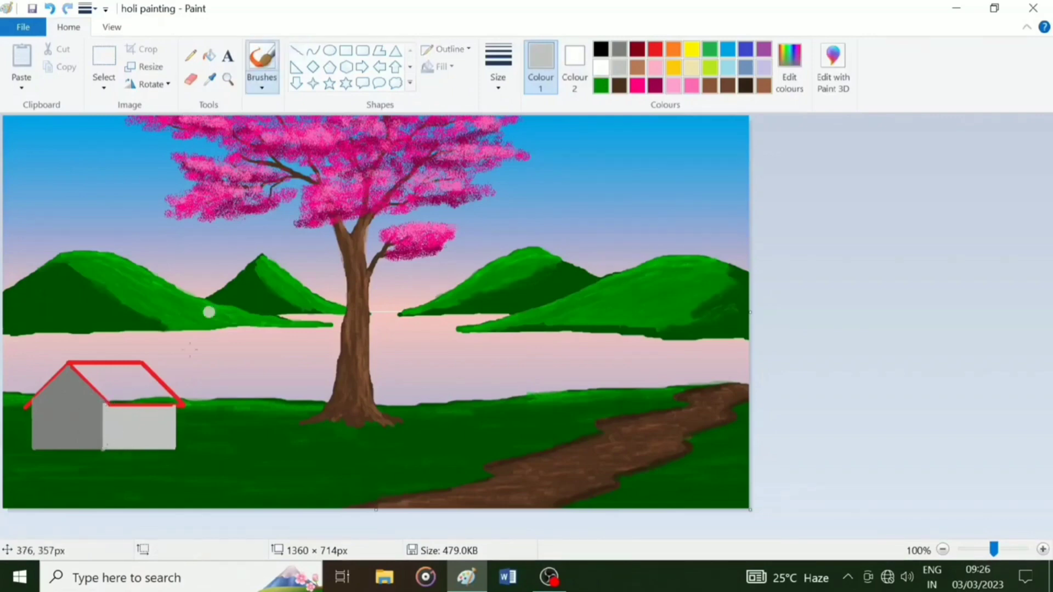
# Redraw the lower roof edges with red lines and fill the roof slope with red brush strokes
pyautogui.click(655, 49)
pyautogui.click(296, 51)
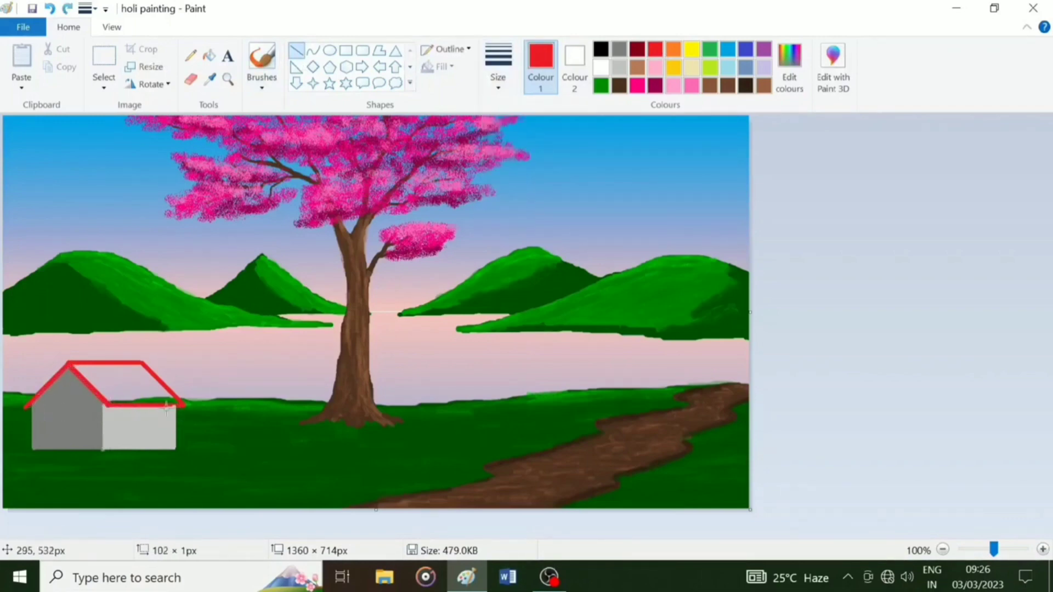
pyautogui.click(262, 57)
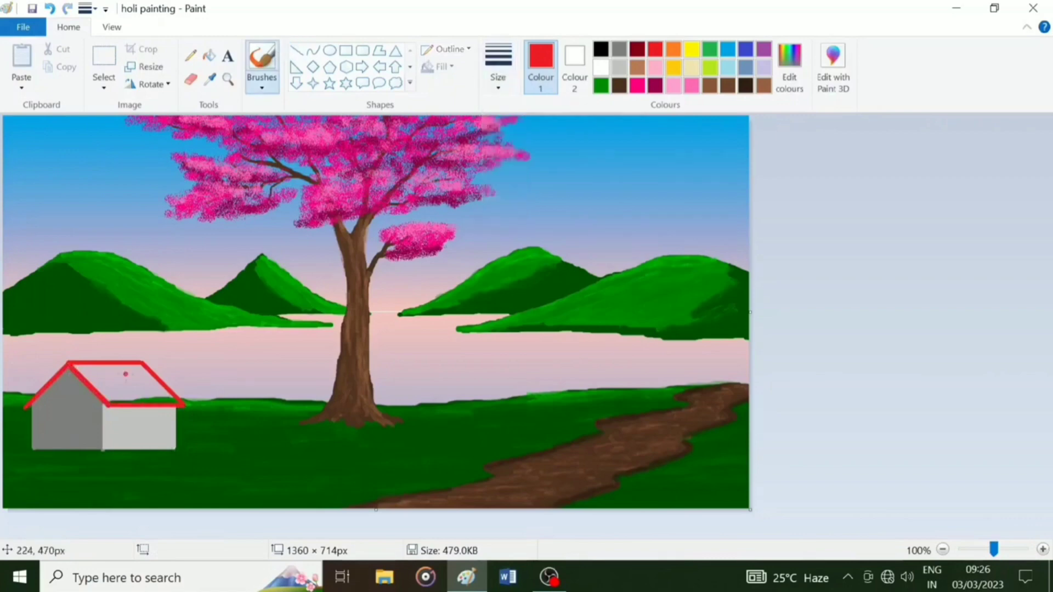
pyautogui.moveTo(126, 378)
pyautogui.mouseDown()
pyautogui.moveTo(68, 365)
pyautogui.moveTo(108, 401)
pyautogui.moveTo(137, 390)
pyautogui.moveTo(98, 372)
pyautogui.moveTo(140, 393)
pyautogui.moveTo(133, 409)
pyautogui.moveTo(93, 378)
pyautogui.moveTo(138, 374)
pyautogui.moveTo(104, 391)
pyautogui.moveTo(153, 398)
pyautogui.mouseUp()
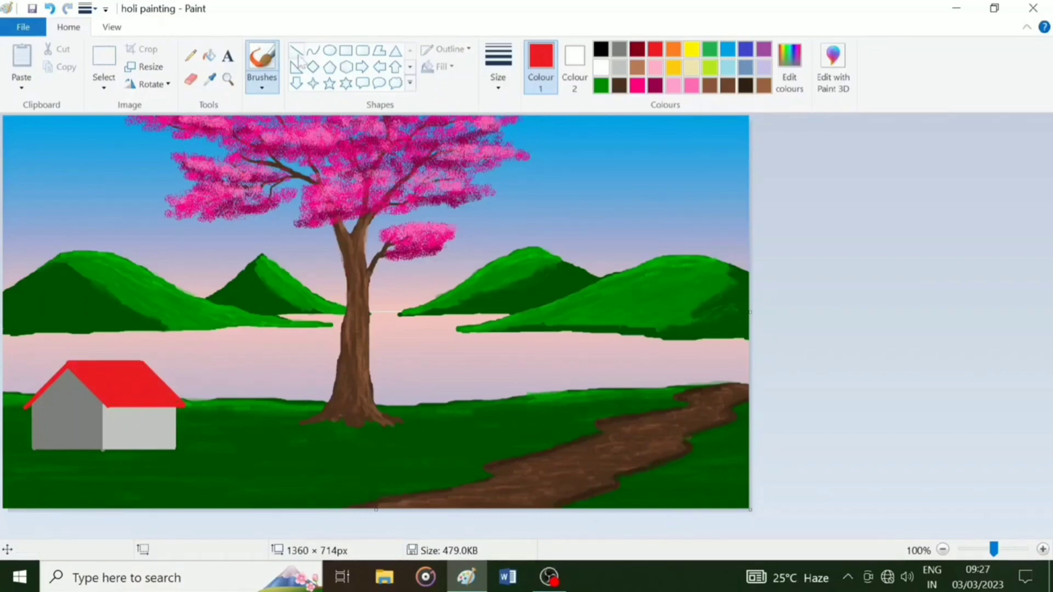
# Extend the roof's outer gable edge in red and widen the gable wall in dark grey with thick straight lines
pyautogui.click(297, 53)
pyautogui.click(498, 66)
pyautogui.click(505, 216)
pyautogui.moveTo(67, 361)
pyautogui.mouseDown()
pyautogui.moveTo(28, 433)
pyautogui.moveTo(24, 409)
pyautogui.moveTo(42, 448)
pyautogui.mouseUp()
pyautogui.click(103, 369)
pyautogui.click(56, 404)
pyautogui.click(619, 49)
pyautogui.click(41, 447)
pyautogui.click(655, 49)
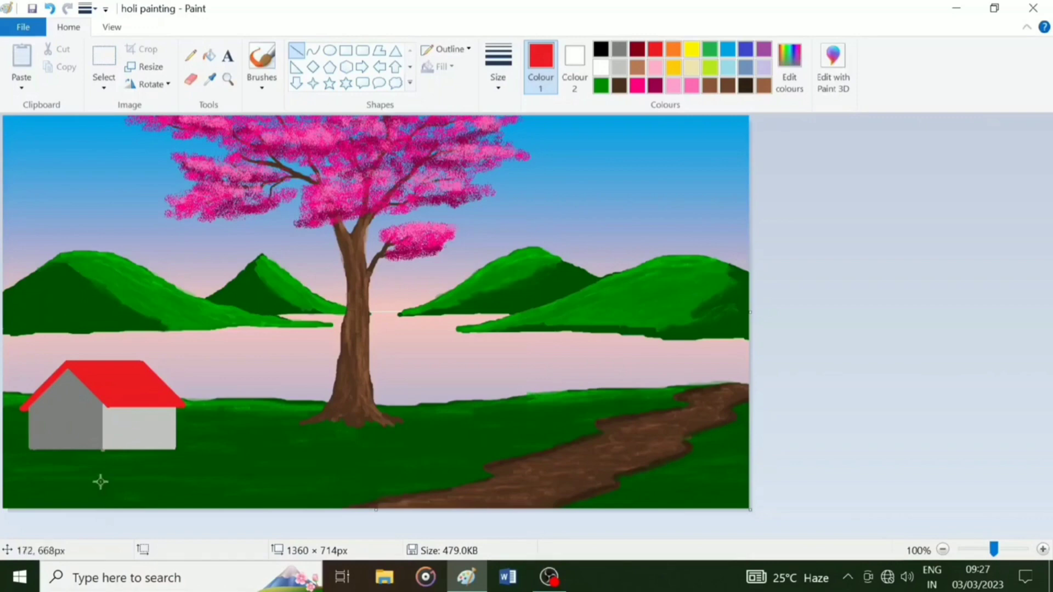
# Shade the underside of both gable roof edges with dark red straight lines
pyautogui.click(636, 50)
pyautogui.moveTo(66, 364); pyautogui.dragTo(22, 409)
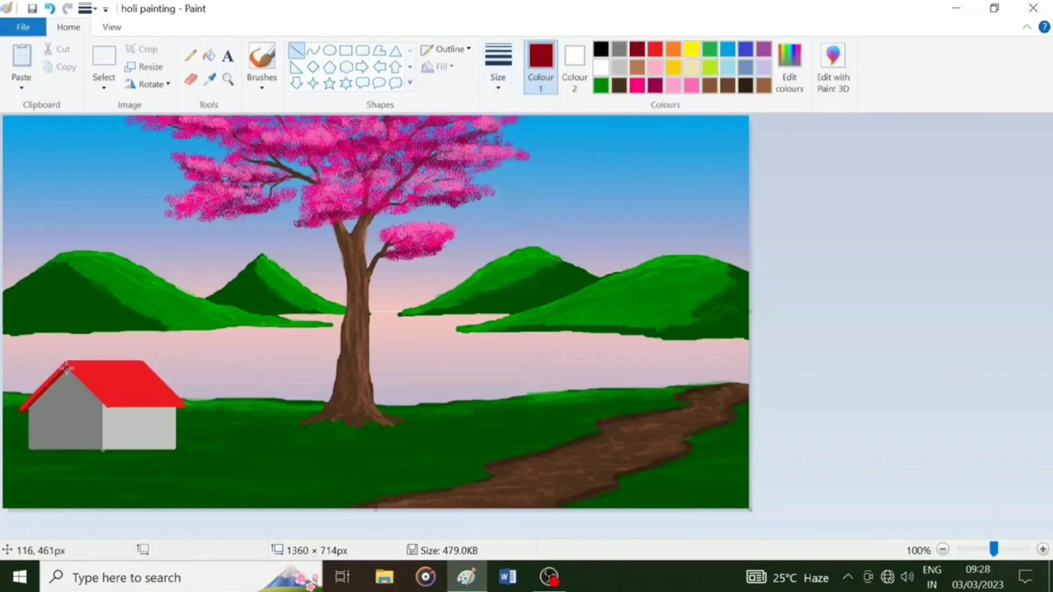
pyautogui.moveTo(68, 368); pyautogui.dragTo(108, 406)
pyautogui.moveTo(67, 365)
pyautogui.mouseDown()
pyautogui.moveTo(108, 407)
pyautogui.moveTo(182, 417)
pyautogui.mouseUp()
pyautogui.hotkey('ctrl', 'z')
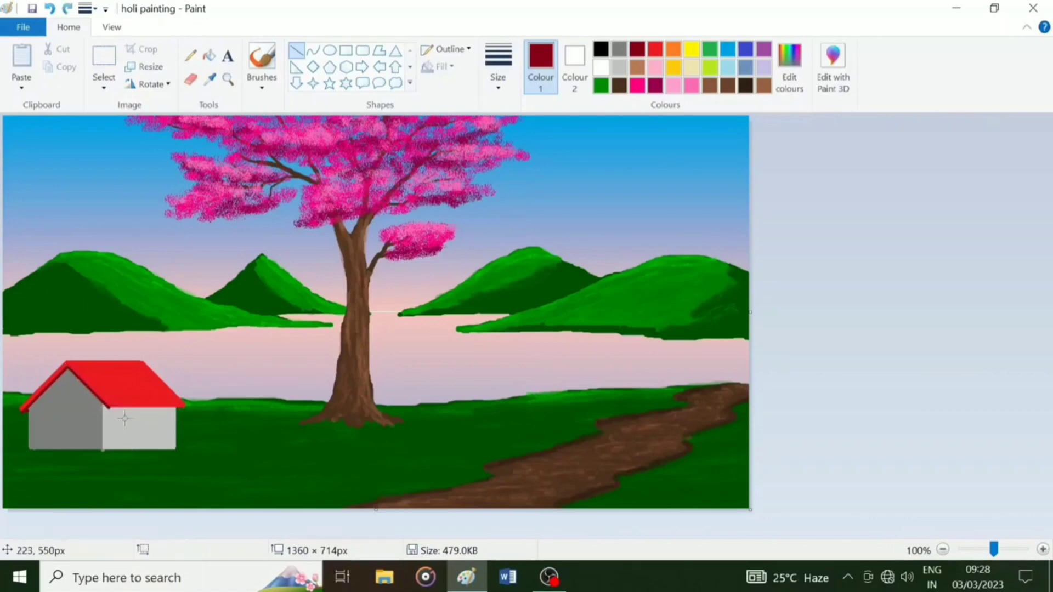
pyautogui.moveTo(108, 409)
pyautogui.mouseDown()
pyautogui.moveTo(183, 417)
pyautogui.moveTo(148, 450)
pyautogui.moveTo(162, 451)
pyautogui.moveTo(127, 439)
pyautogui.mouseUp()
pyautogui.click(183, 430)
# Draw solid black rectangles for a door and small window on the side wall and a larger window on the gable wall
pyautogui.click(601, 49)
pyautogui.click(345, 50)
pyautogui.click(442, 67)
pyautogui.click(466, 110)
pyautogui.click(232, 450)
pyautogui.hotkey('ctrl', 'z')
pyautogui.click(249, 458)
pyautogui.click(51, 409)
pyautogui.moveTo(54, 404); pyautogui.dragTo(75, 426)
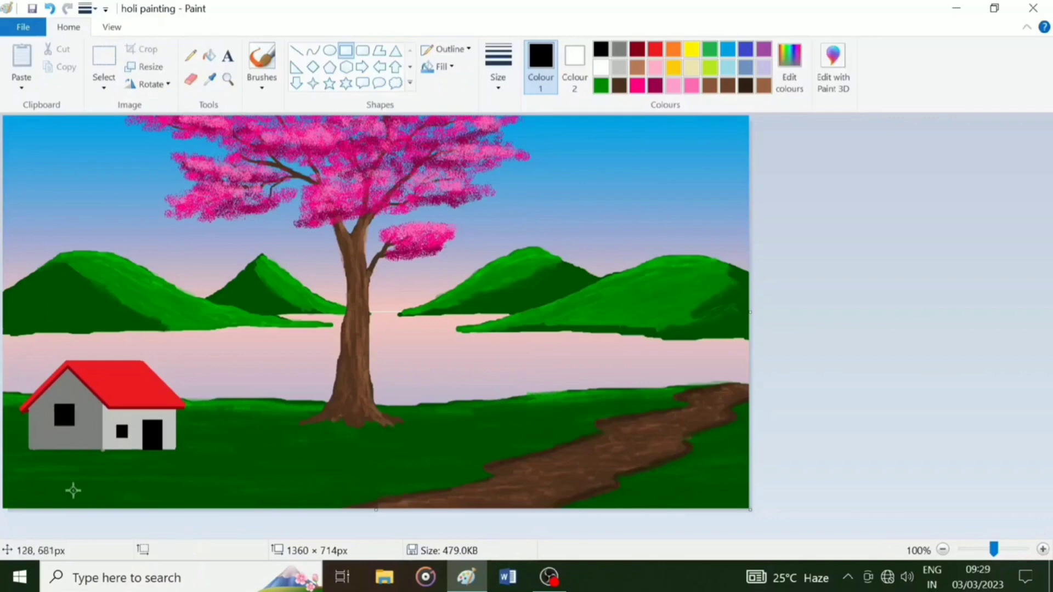
# Brush a green grass edge along the ground at the base of the house's side wall
pyautogui.click(73, 489)
pyautogui.click(262, 57)
pyautogui.click(601, 85)
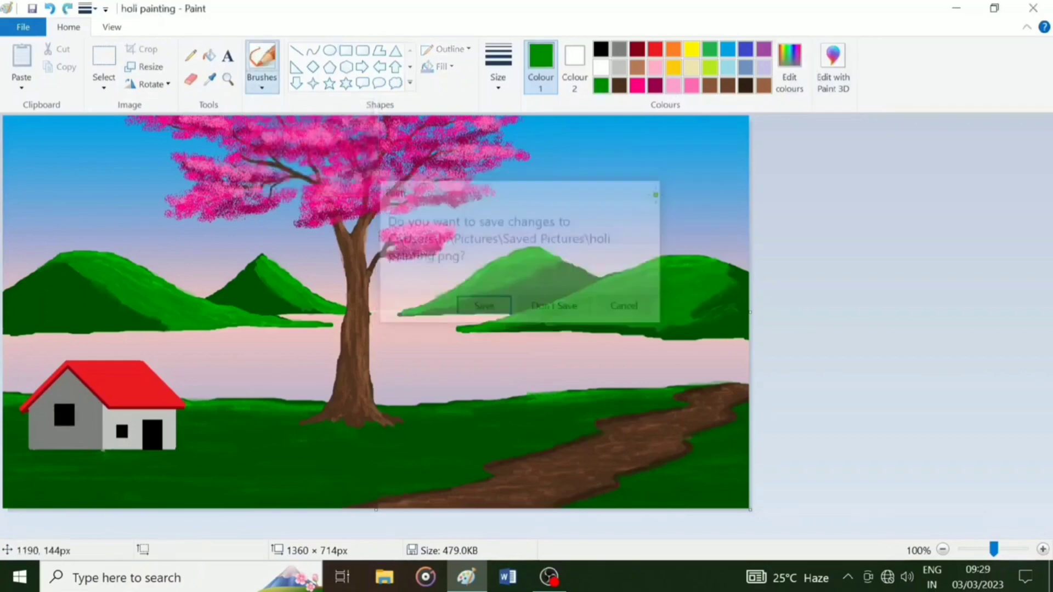
pyautogui.moveTo(98, 453); pyautogui.dragTo(193, 459)
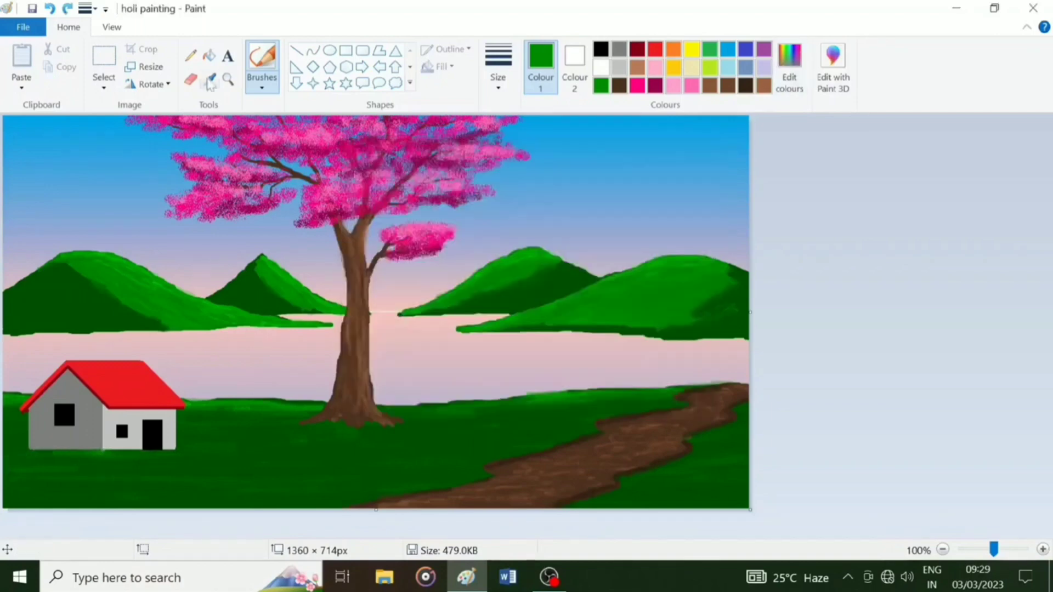
# Add the artist's signature as white text in the lower-right corner of the painting
pyautogui.click(228, 56)
pyautogui.click(601, 67)
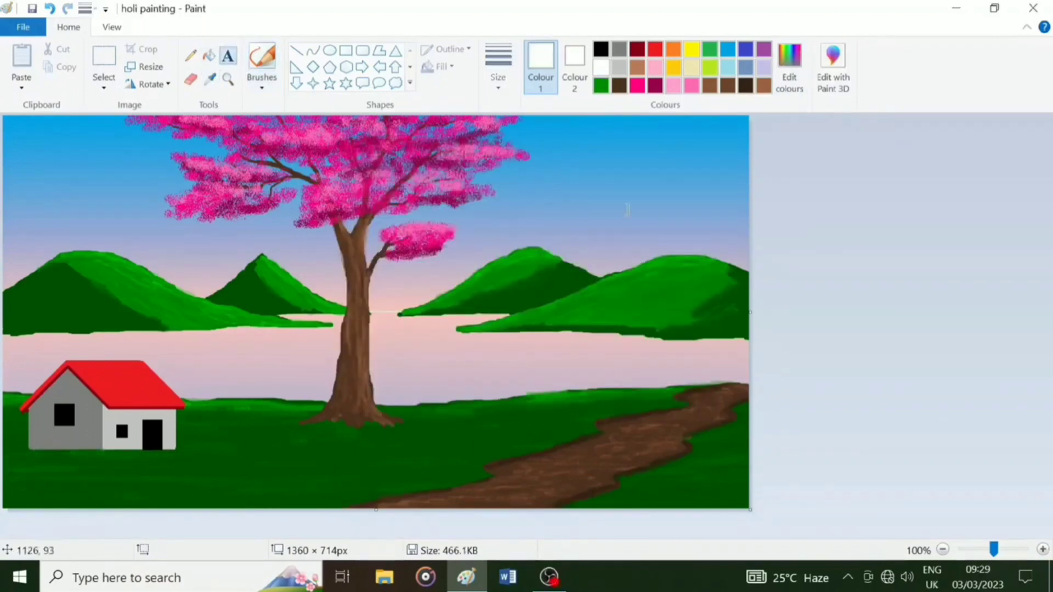
pyautogui.moveTo(648, 485); pyautogui.dragTo(751, 508)
pyautogui.write('Uttam Art')
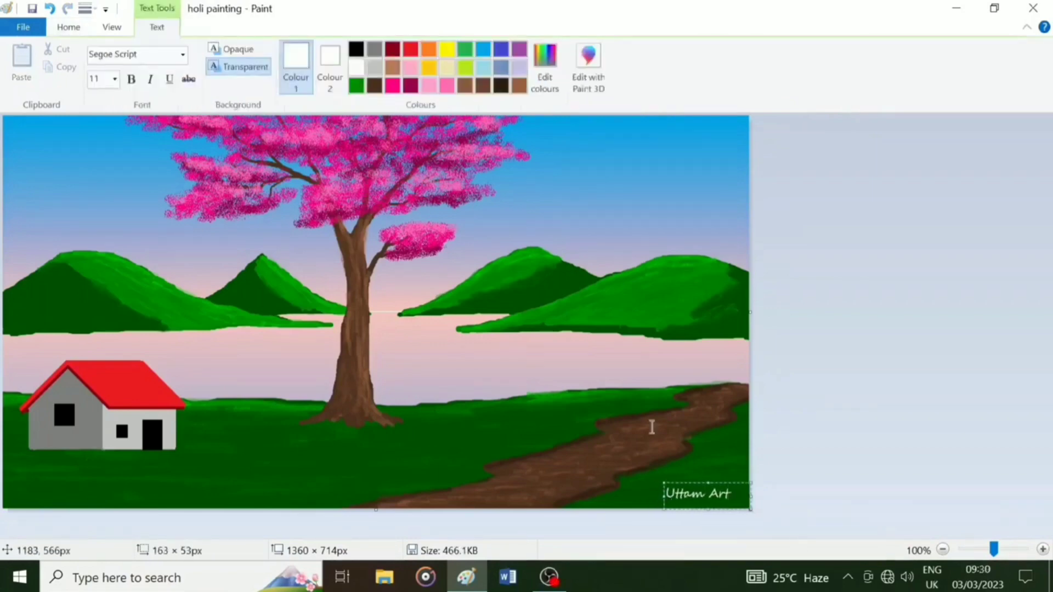
pyautogui.click(649, 430)
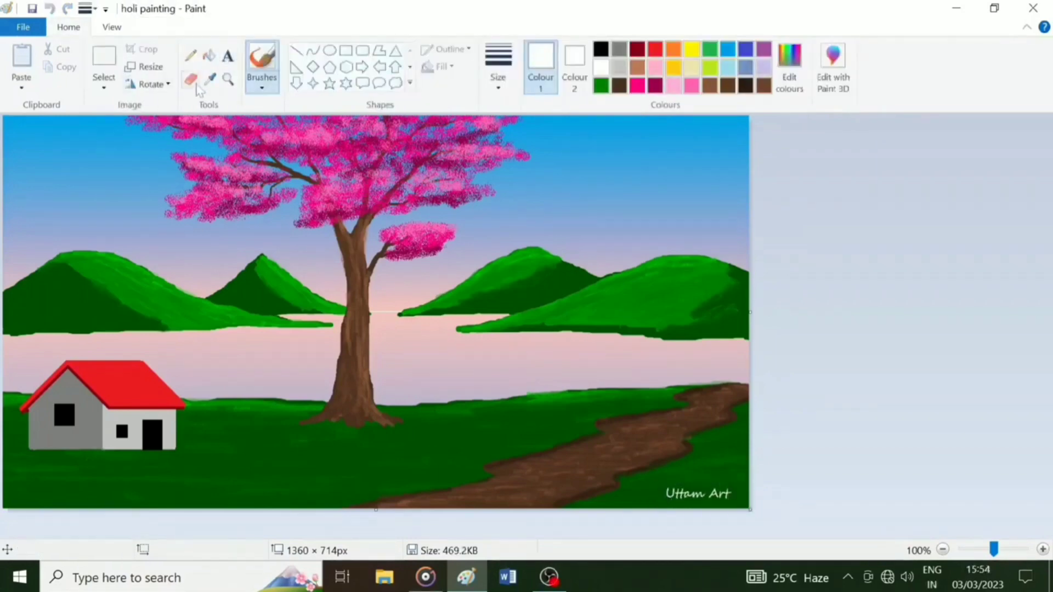
# Draw thin white horizontal ripple lines with the Pencil across the water between the house and the tree trunk
pyautogui.click(191, 55)
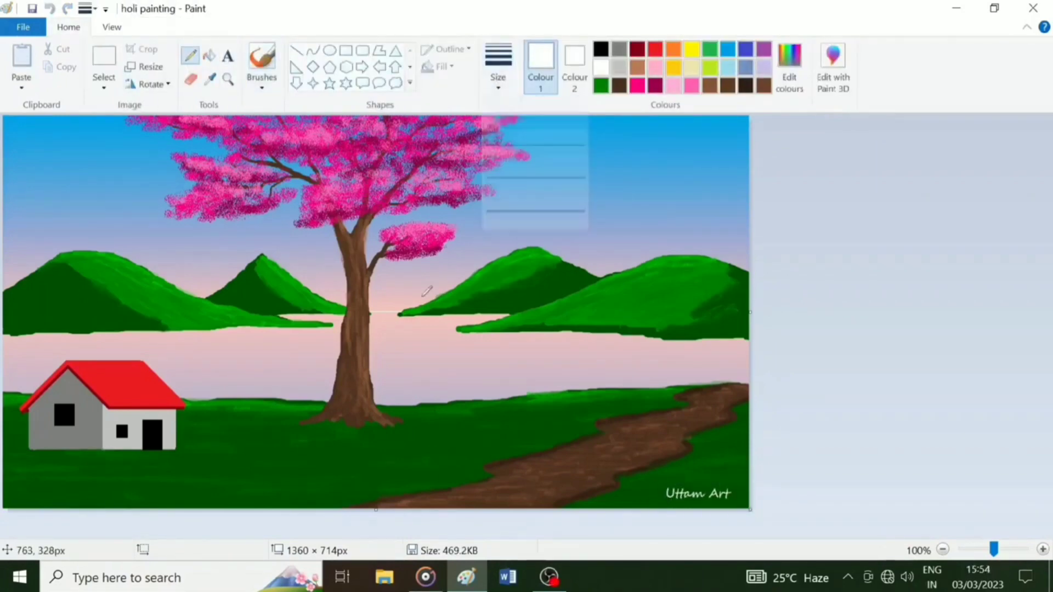
pyautogui.moveTo(149, 348); pyautogui.dragTo(250, 347)
pyautogui.moveTo(183, 338); pyautogui.dragTo(247, 338)
pyautogui.moveTo(10, 343); pyautogui.dragTo(81, 343)
pyautogui.moveTo(52, 340); pyautogui.dragTo(118, 340)
pyautogui.moveTo(45, 352); pyautogui.dragTo(166, 347)
pyautogui.moveTo(11, 365)
pyautogui.mouseDown()
pyautogui.moveTo(50, 364)
pyautogui.moveTo(43, 373)
pyautogui.moveTo(283, 355)
pyautogui.mouseUp()
pyautogui.moveTo(172, 363); pyautogui.dragTo(299, 363)
pyautogui.moveTo(179, 379); pyautogui.dragTo(324, 382)
pyautogui.moveTo(173, 376); pyautogui.dragTo(244, 376)
# Extend the thin white ripple lines over the water from the tree trunk to the painting's right edge
pyautogui.moveTo(168, 372)
pyautogui.mouseDown()
pyautogui.moveTo(292, 372)
pyautogui.moveTo(333, 346)
pyautogui.moveTo(435, 335)
pyautogui.mouseUp()
pyautogui.moveTo(384, 348); pyautogui.dragTo(535, 348)
pyautogui.moveTo(447, 343); pyautogui.dragTo(628, 344)
pyautogui.moveTo(485, 340); pyautogui.dragTo(724, 353)
pyautogui.moveTo(380, 369); pyautogui.dragTo(658, 359)
pyautogui.moveTo(504, 374); pyautogui.dragTo(584, 374)
pyautogui.moveTo(516, 366); pyautogui.dragTo(747, 357)
pyautogui.moveTo(428, 356); pyautogui.dragTo(622, 357)
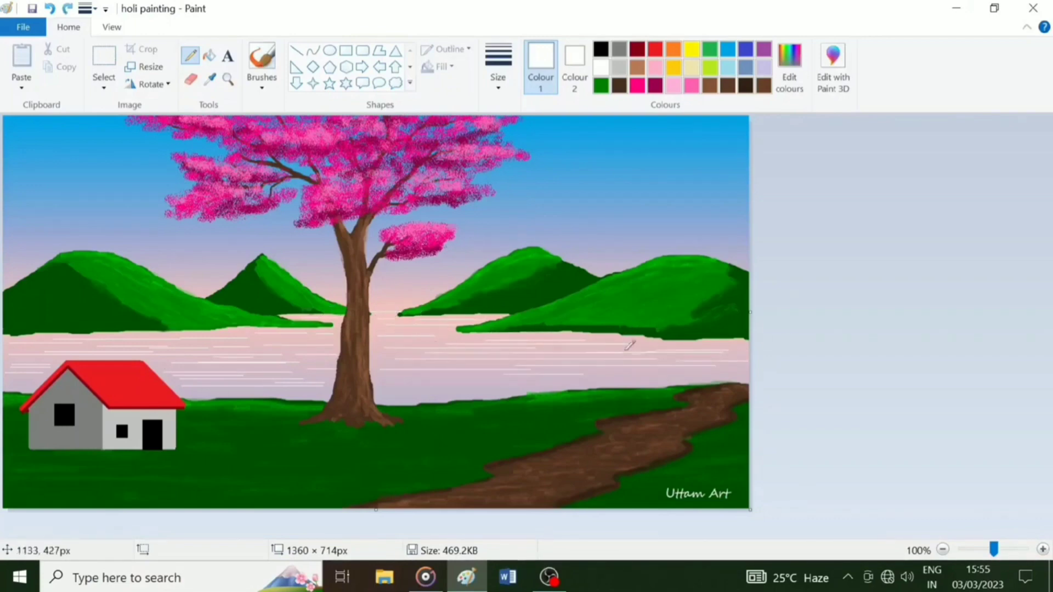
# Fill the remaining gaps with more white ripple lines, mainly in the water near the grassy shore right of the tree
pyautogui.moveTo(226, 354); pyautogui.dragTo(303, 354)
pyautogui.moveTo(281, 372); pyautogui.dragTo(512, 383)
pyautogui.moveTo(380, 390); pyautogui.dragTo(526, 390)
pyautogui.moveTo(512, 377); pyautogui.dragTo(700, 377)
pyautogui.moveTo(613, 374); pyautogui.dragTo(691, 374)
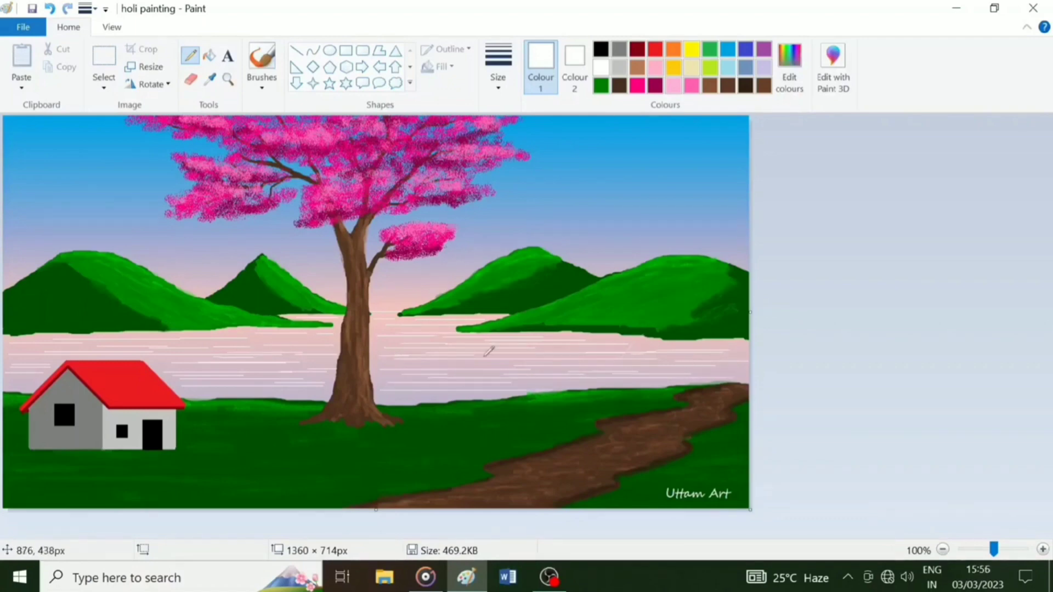
# Switch the pencil colour to light turquoise for more ripple lines on the water
pyautogui.click(729, 67)
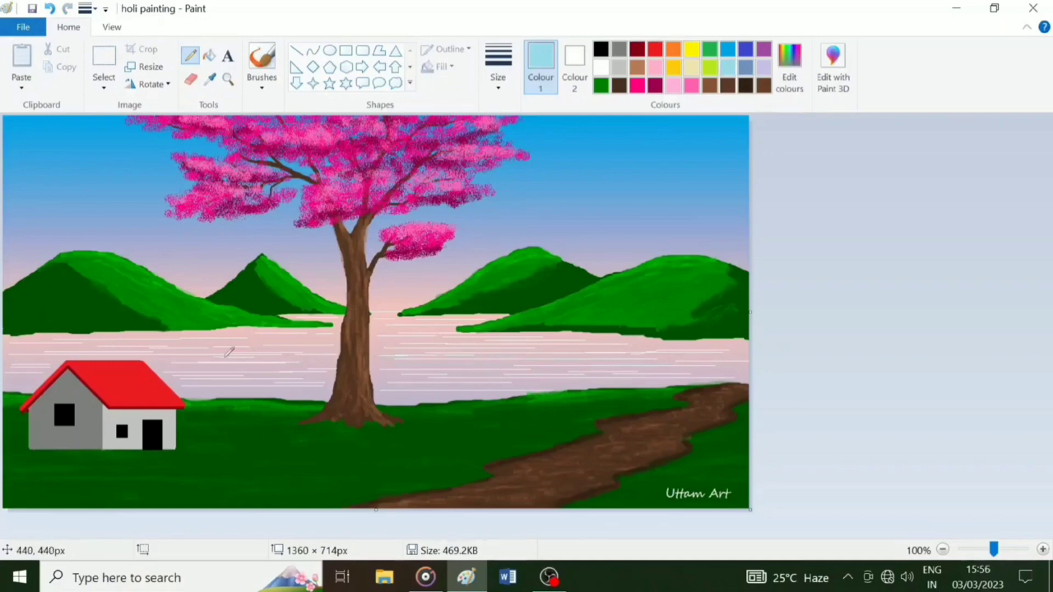